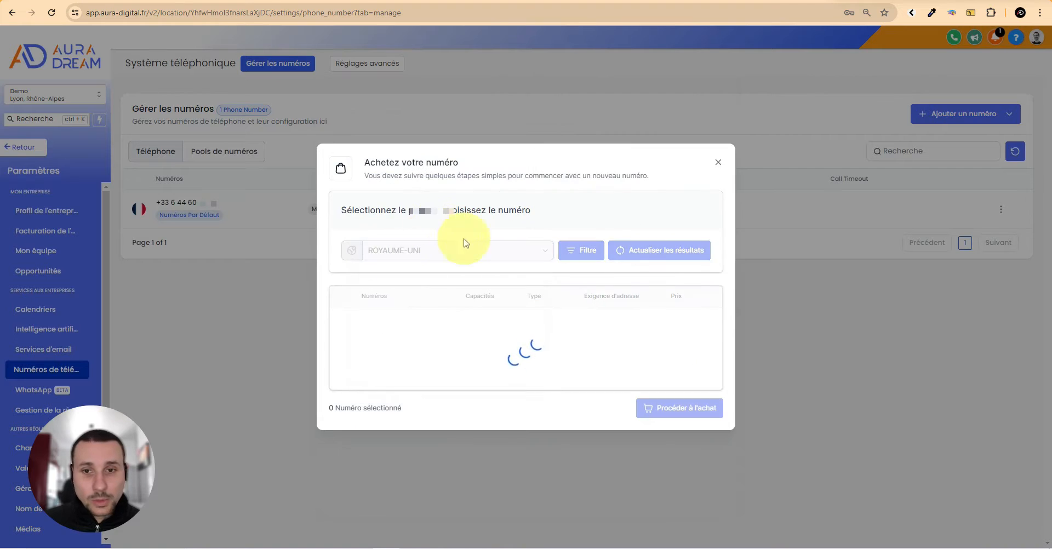
Step: Filter UK numbers to exclude voice, select the first mobile number, and close the purchase window
{"action": "left_click", "coordinate": [586, 186]}
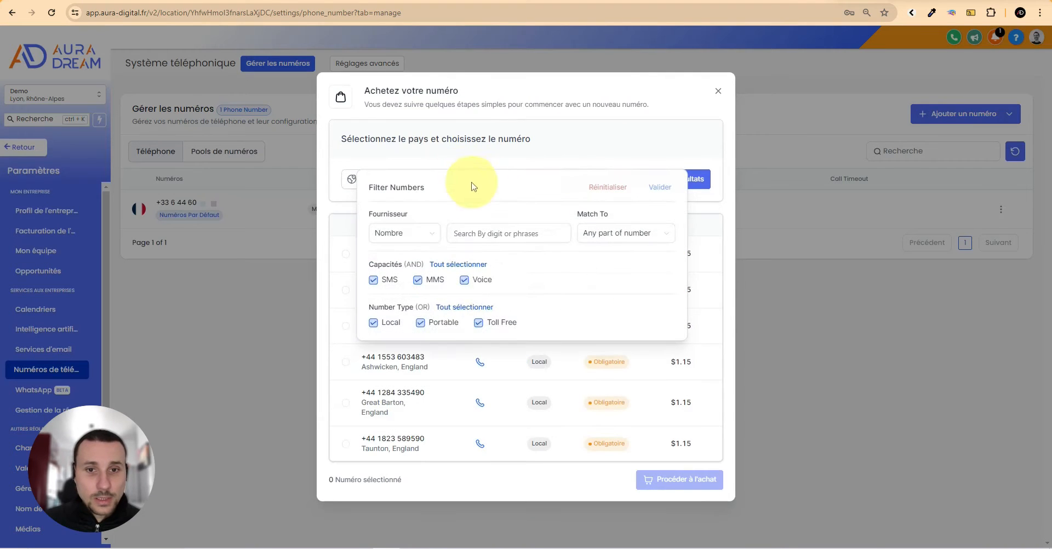
{"action": "left_click", "coordinate": [465, 280]}
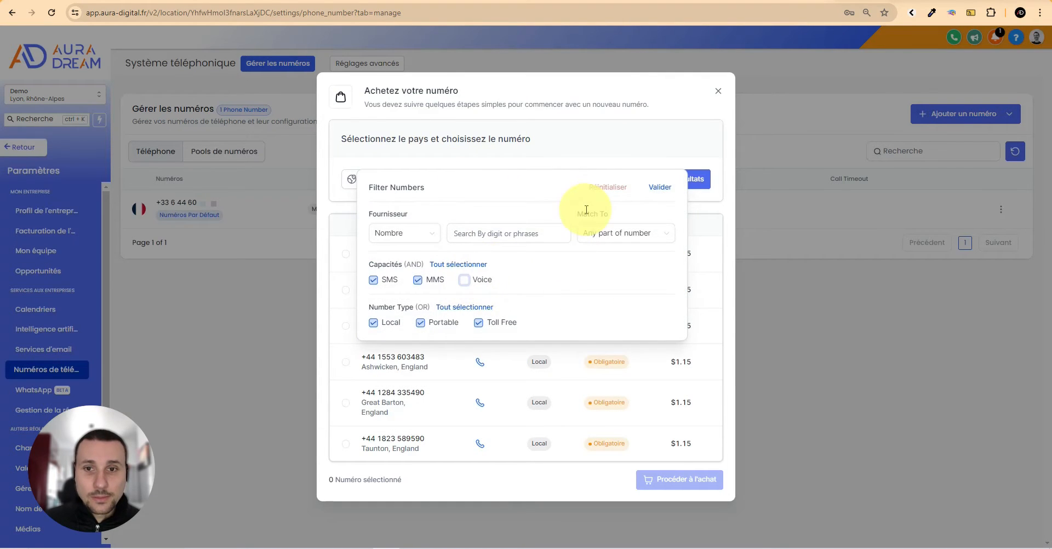
{"action": "left_click", "coordinate": [659, 188]}
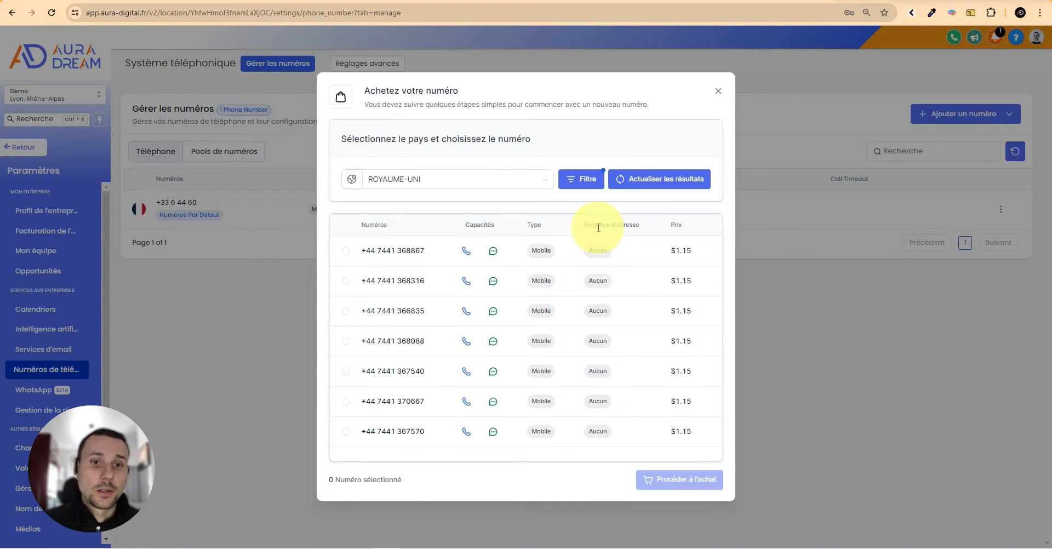
{"action": "left_click", "coordinate": [345, 250]}
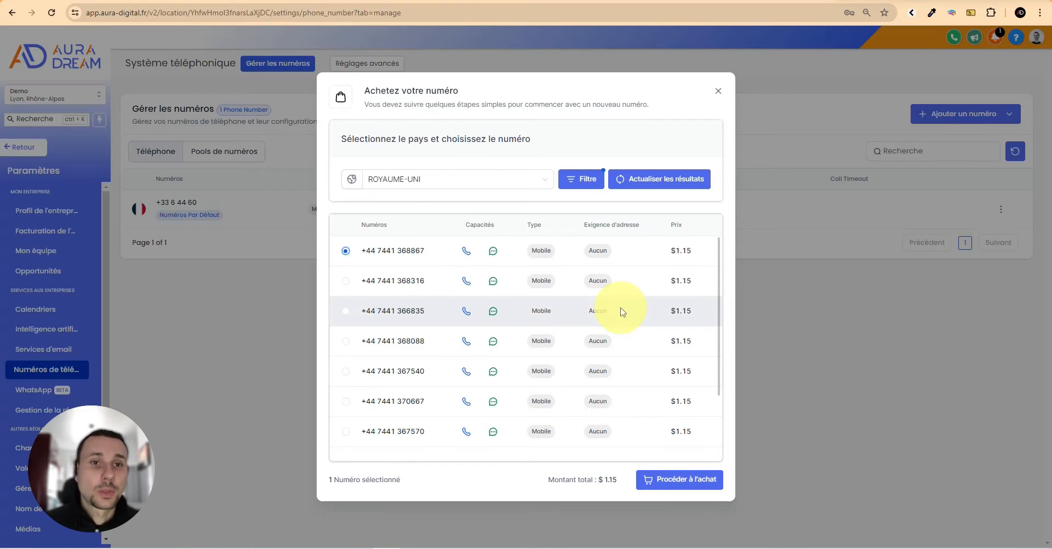
{"action": "left_click", "coordinate": [718, 93]}
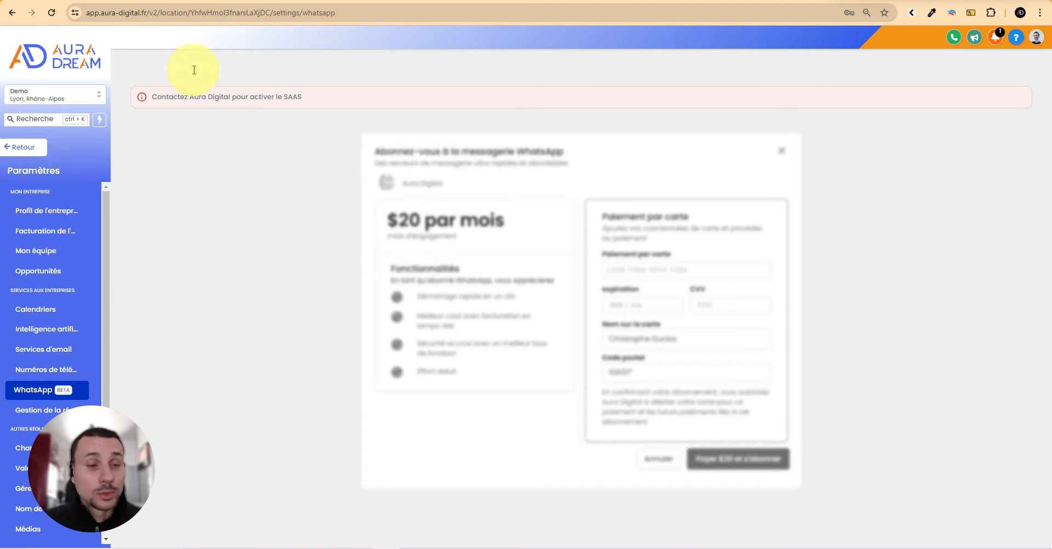
Step: Switch from the Demo location to agency view to show Sous-comptes
{"action": "left_click", "coordinate": [64, 97]}
{"action": "left_click", "coordinate": [196, 104]}
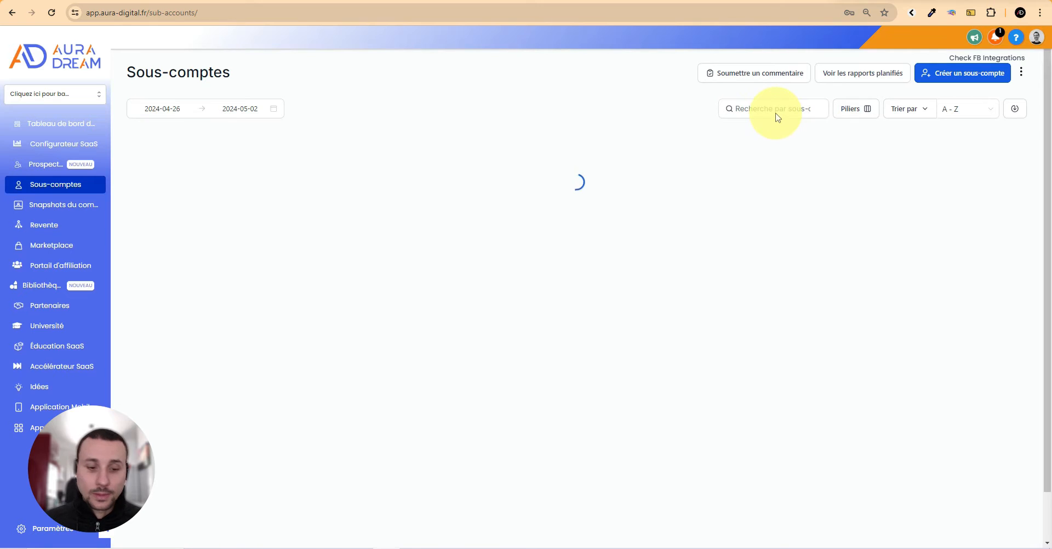
Step: Search 'demo' in sub-accounts, open the Demo client's management, and show its Revente tab
{"action": "left_click", "coordinate": [757, 107]}
{"action": "type", "text": "demo"}
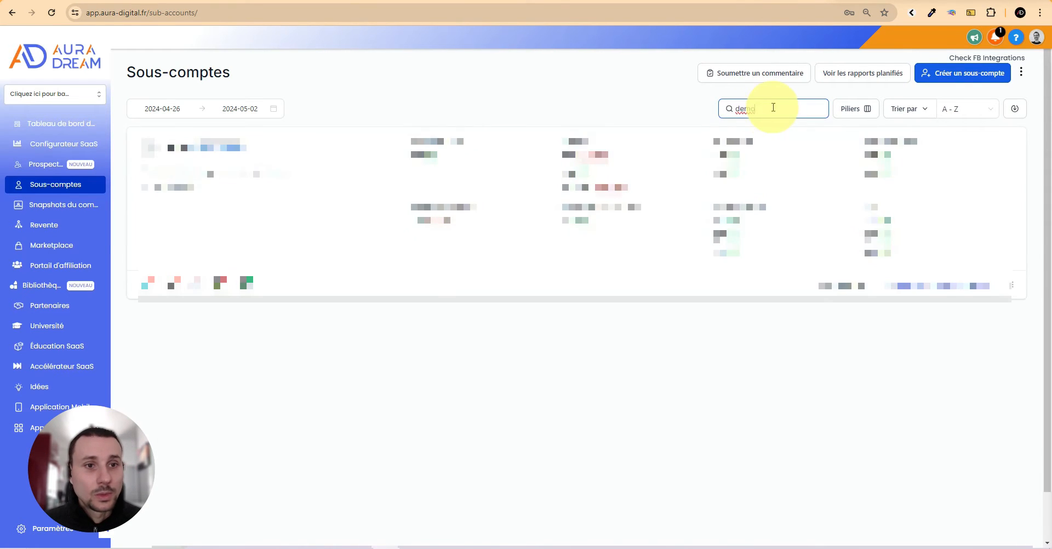
{"action": "left_click", "coordinate": [1011, 284]}
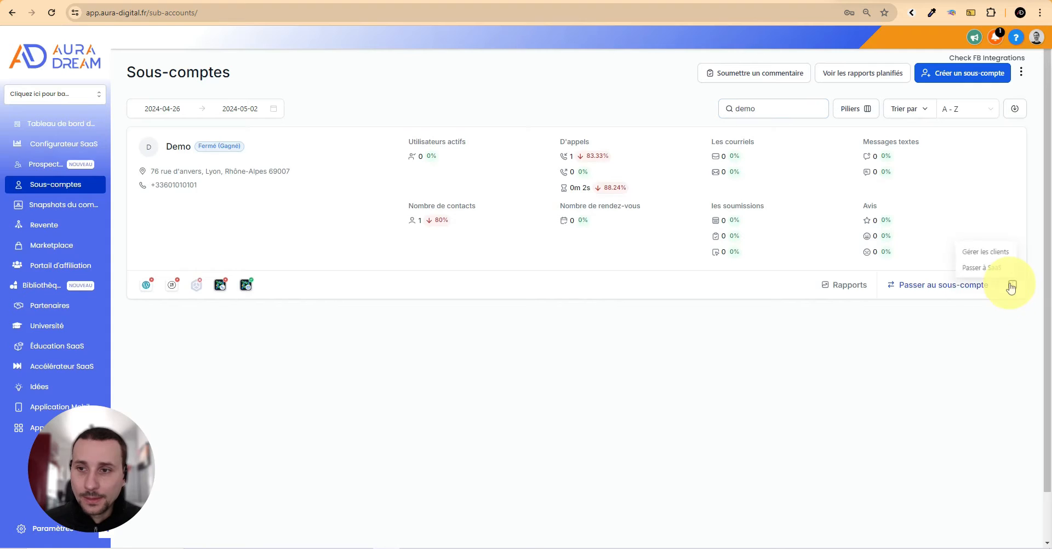
{"action": "left_click", "coordinate": [974, 251]}
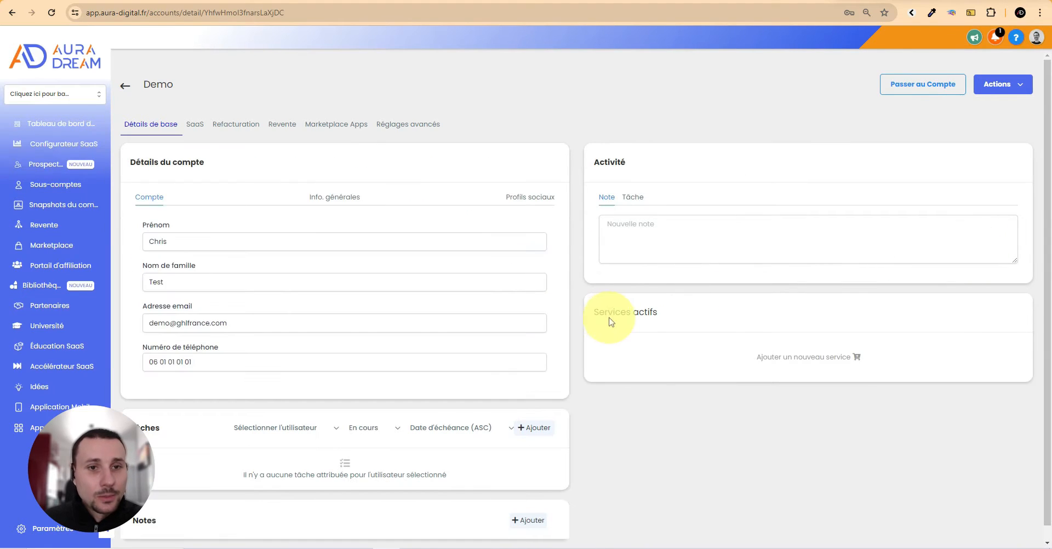
{"action": "left_click", "coordinate": [282, 125]}
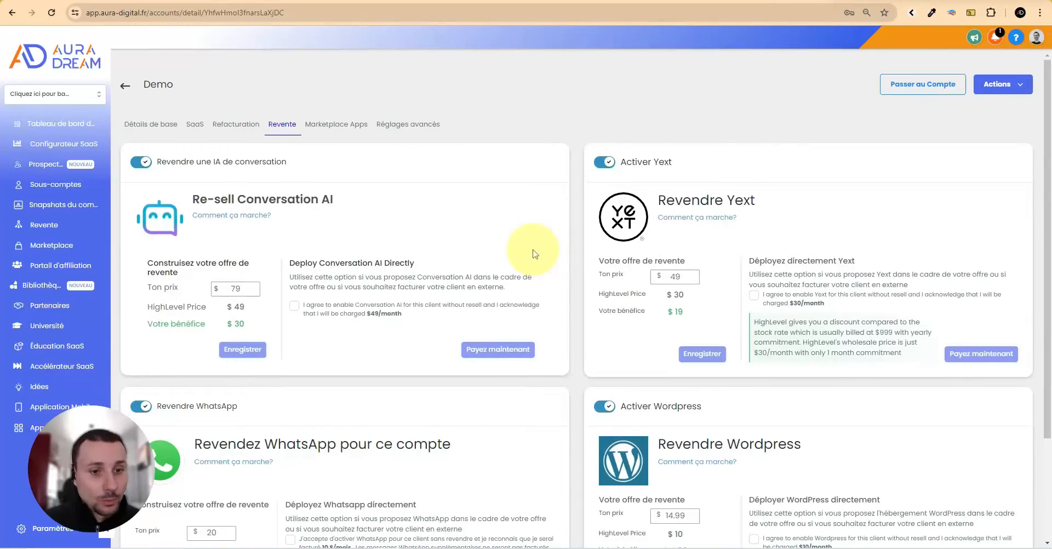
Step: Accept direct WhatsApp deployment for Demo and pay; it's refused as already subscribed
{"action": "scroll", "coordinate": [534, 253], "scroll_direction": "down", "scroll_amount": 3}
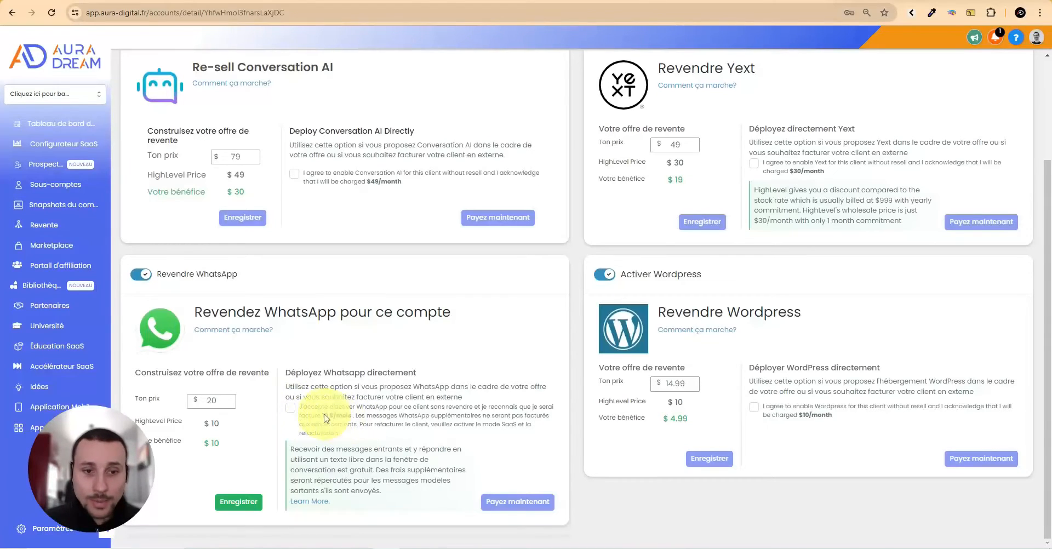
{"action": "left_click", "coordinate": [291, 408]}
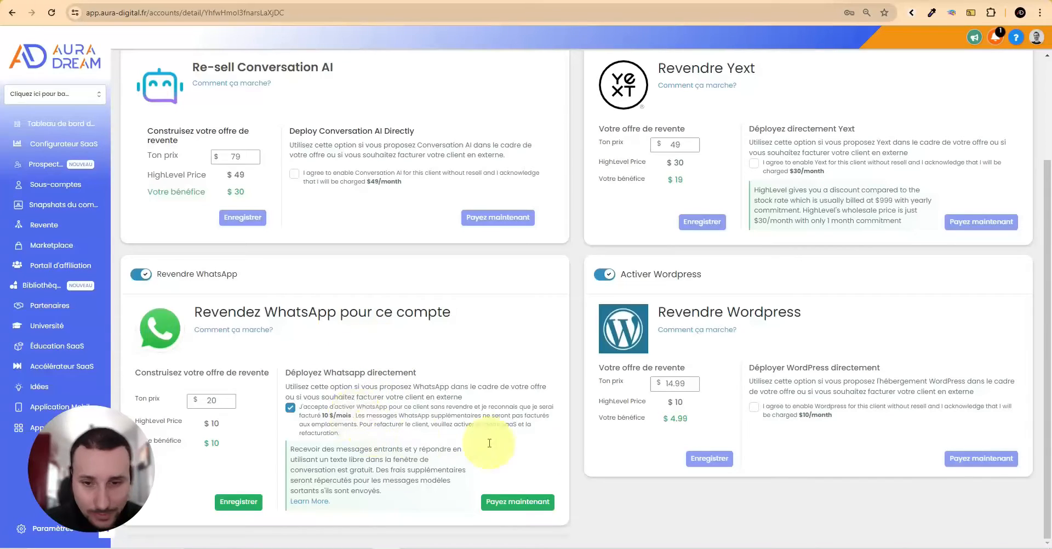
{"action": "left_click", "coordinate": [518, 500]}
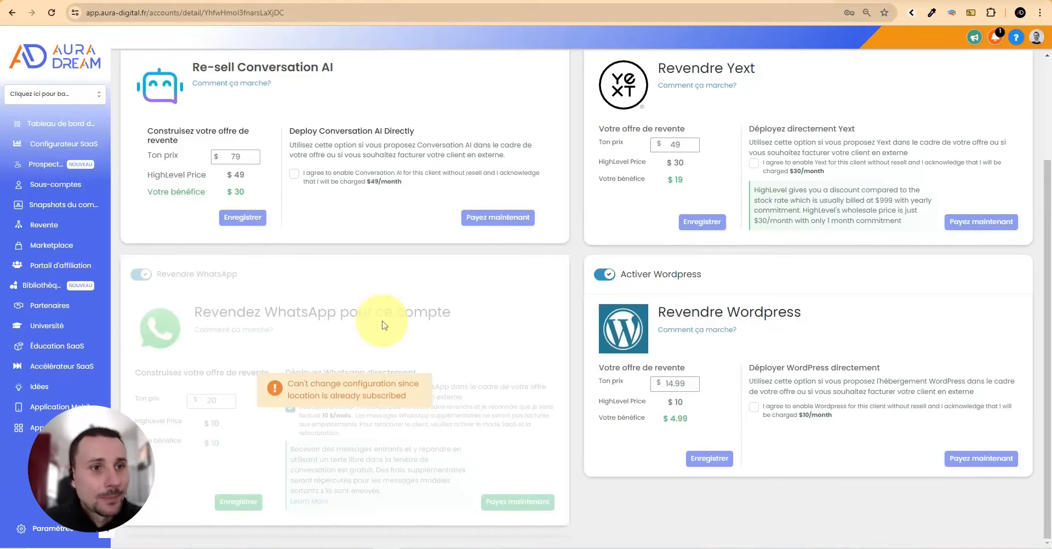
Step: Switch back into the Demo location and open its WhatsApp settings page
{"action": "left_click", "coordinate": [105, 104]}
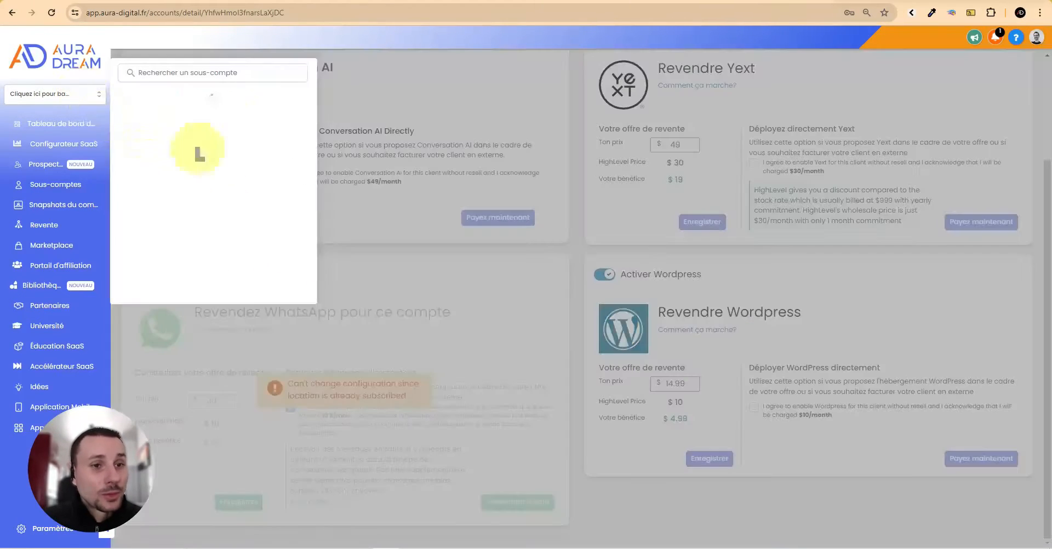
{"action": "left_click", "coordinate": [164, 107]}
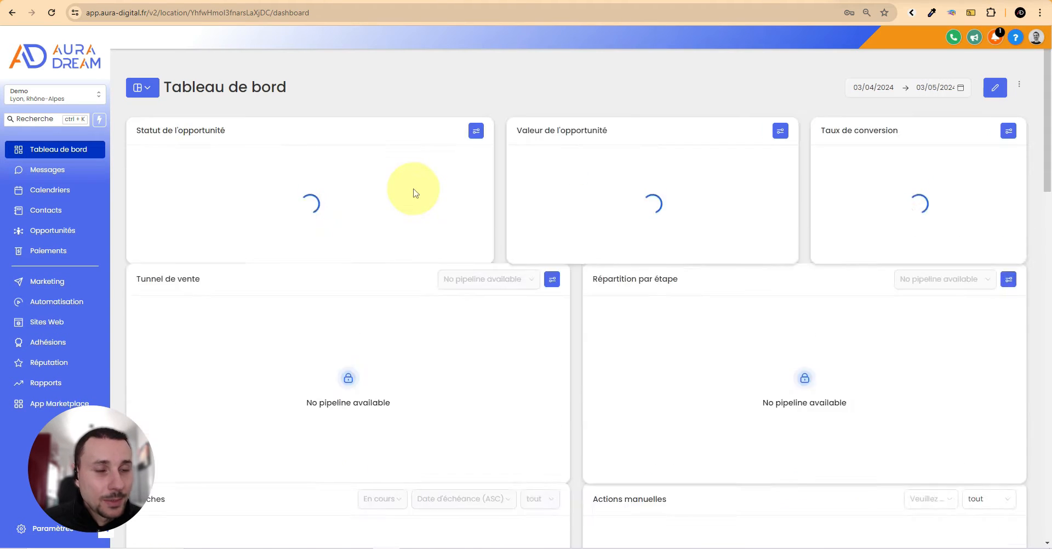
{"action": "left_click", "coordinate": [26, 534]}
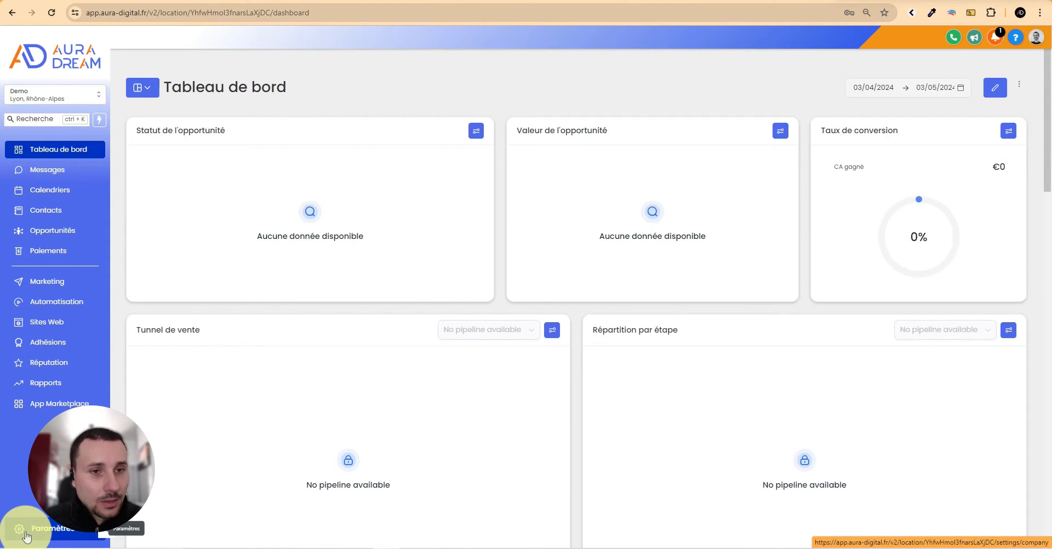
{"action": "left_click", "coordinate": [47, 393]}
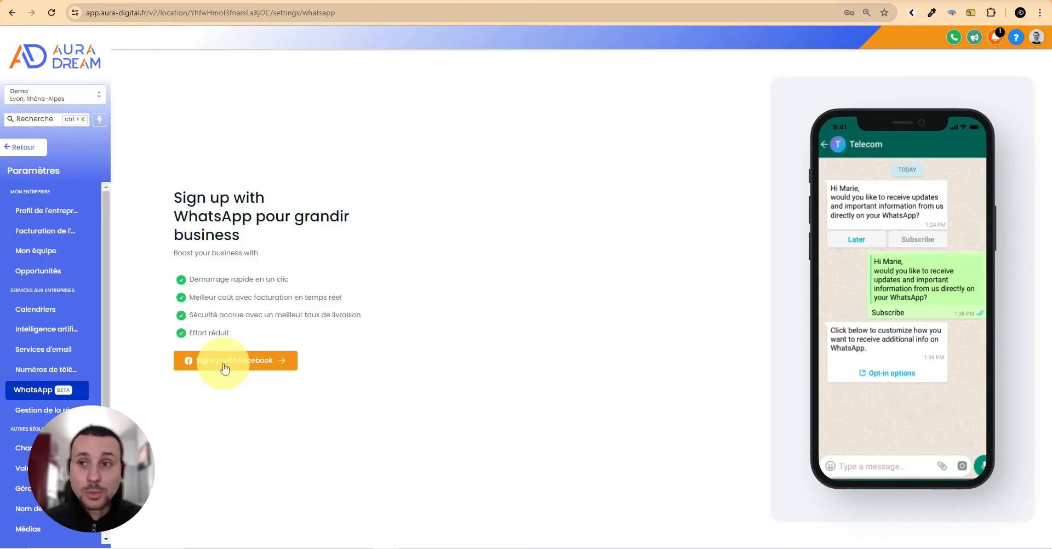
Step: Sign up with Facebook, allow cookies, continue as the logged-in account, and start linking to LeadConnector
{"action": "left_click", "coordinate": [265, 361]}
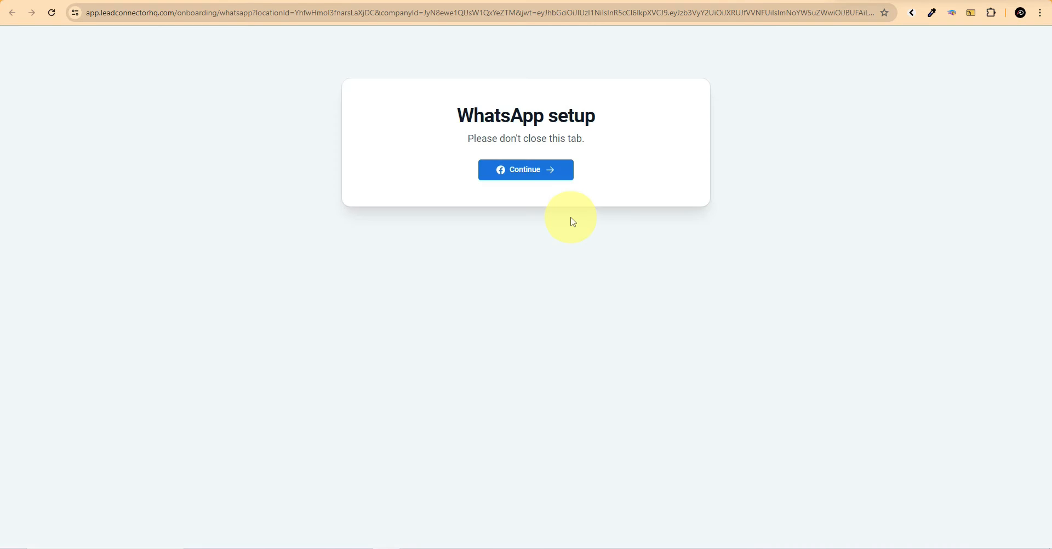
{"action": "left_click", "coordinate": [538, 173]}
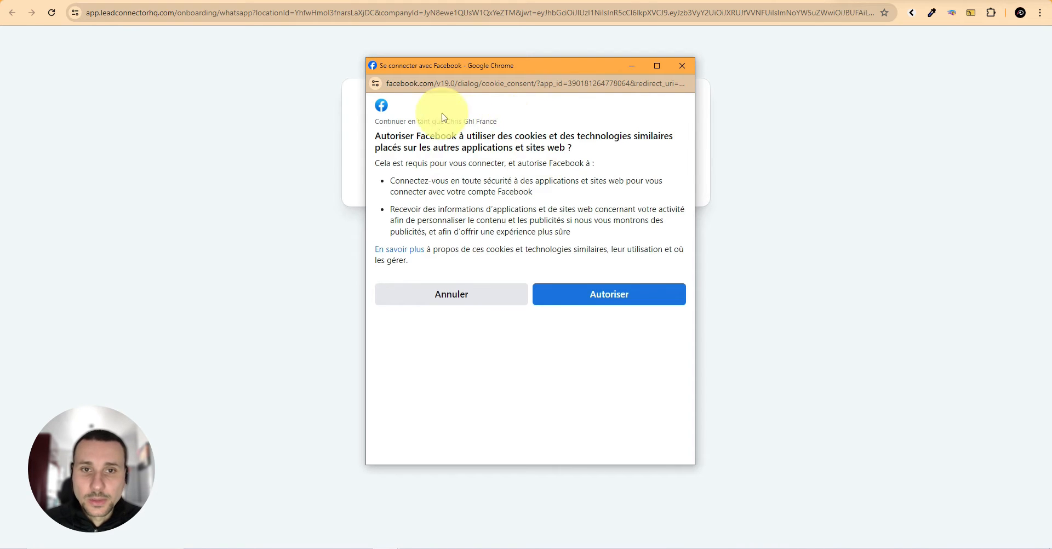
{"action": "left_click", "coordinate": [607, 299]}
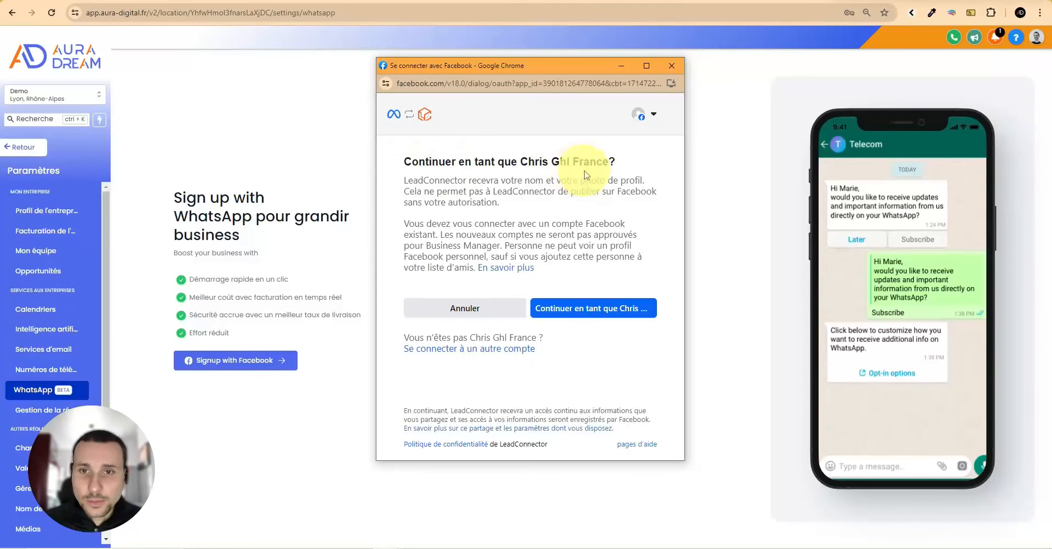
{"action": "left_click", "coordinate": [586, 309]}
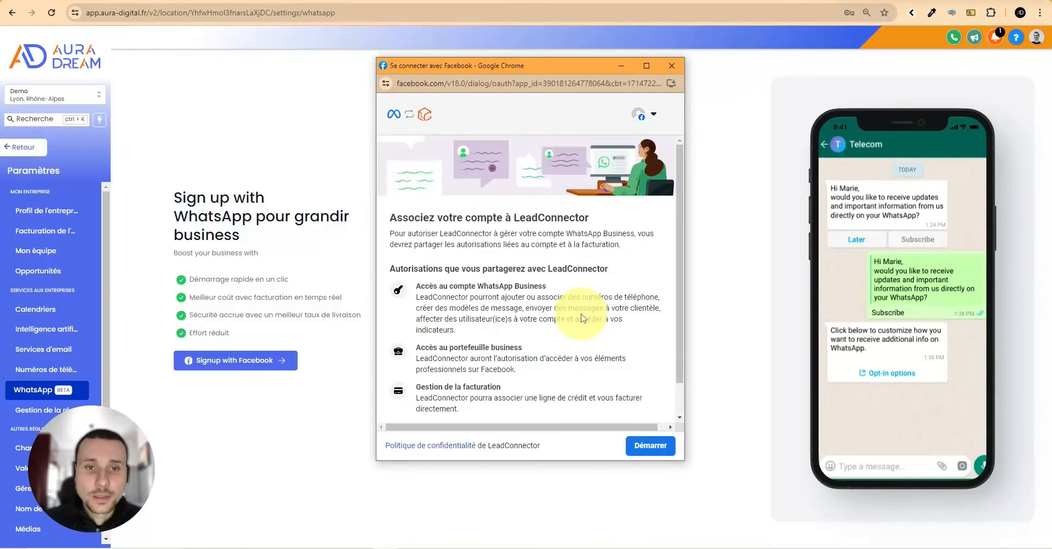
{"action": "scroll", "coordinate": [603, 351], "scroll_direction": "down", "scroll_amount": 3}
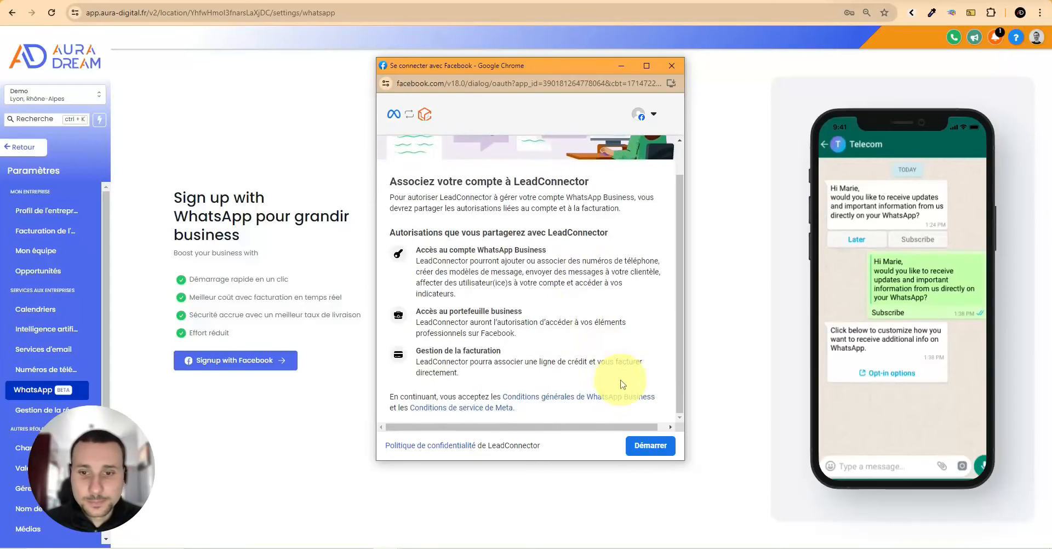
{"action": "left_click", "coordinate": [646, 444]}
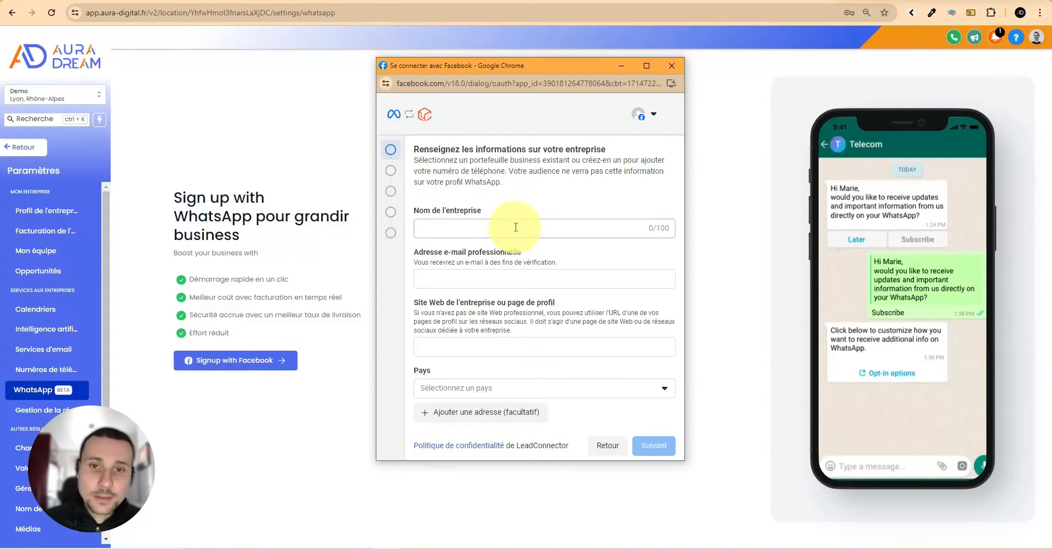
{"action": "left_click", "coordinate": [516, 228]}
{"action": "type", "text": "GHL"}
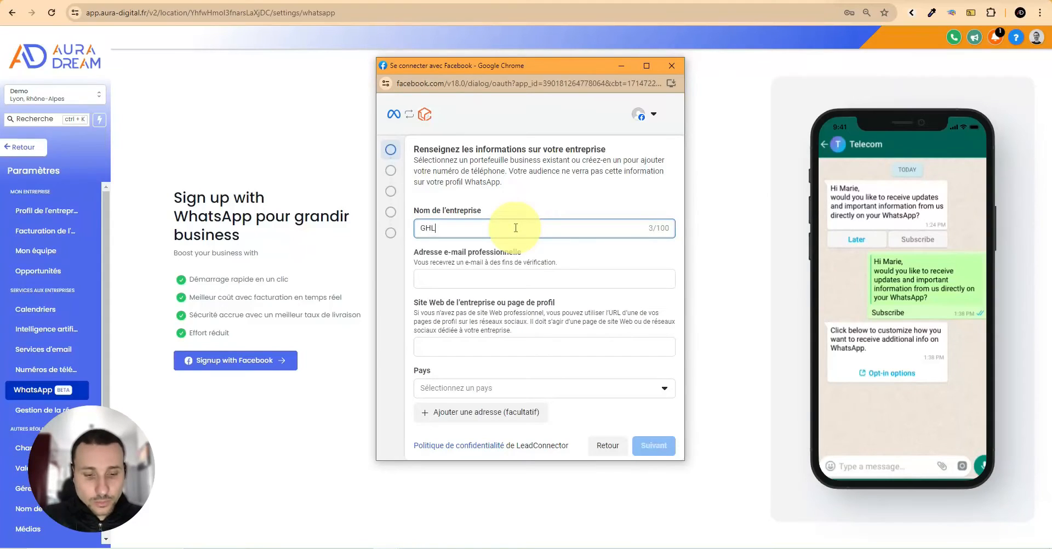
{"action": "type", "text": " FRANCE"}
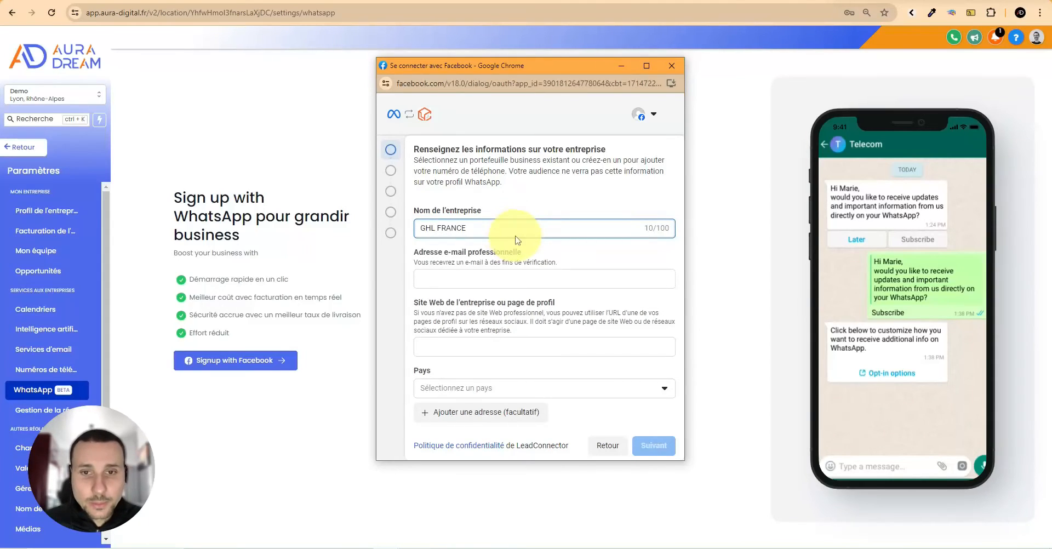
{"action": "left_click", "coordinate": [487, 281]}
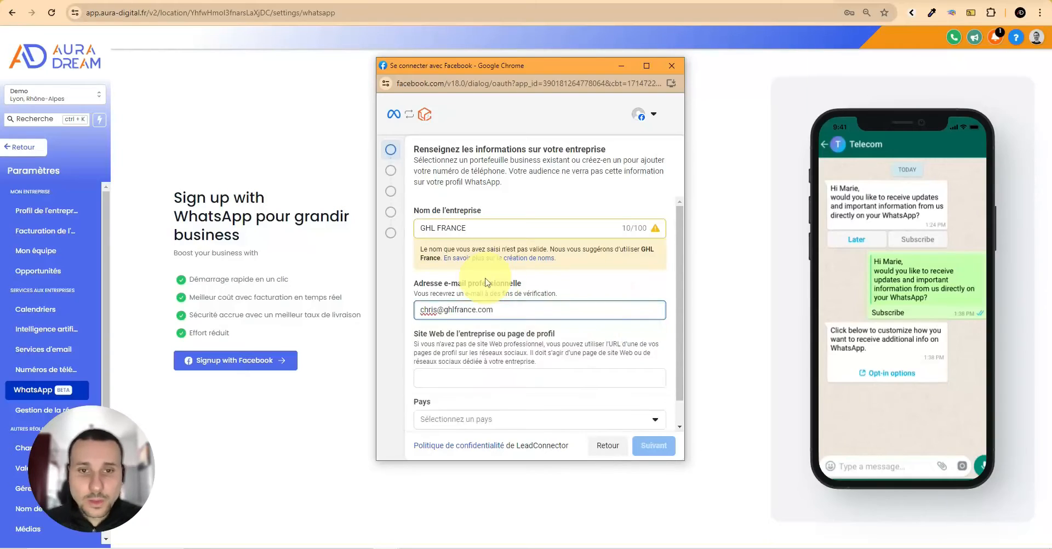
{"action": "double_click", "coordinate": [494, 230]}
{"action": "type", "text": "France"}
{"action": "left_click", "coordinate": [510, 348]}
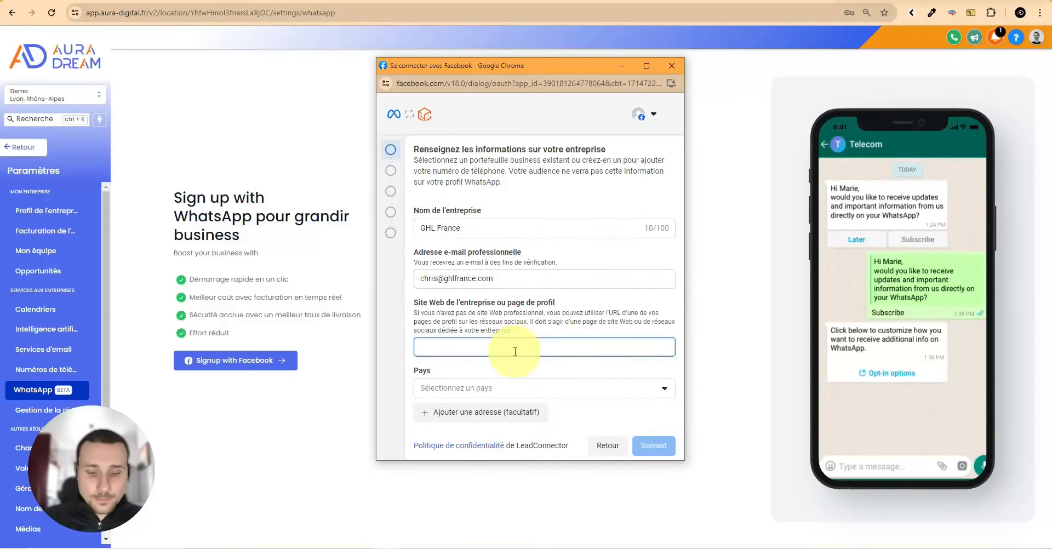
{"action": "type", "text": "www.ghlfrance.com"}
{"action": "left_click", "coordinate": [553, 388]}
{"action": "type", "text": "France"}
{"action": "left_click", "coordinate": [528, 366]}
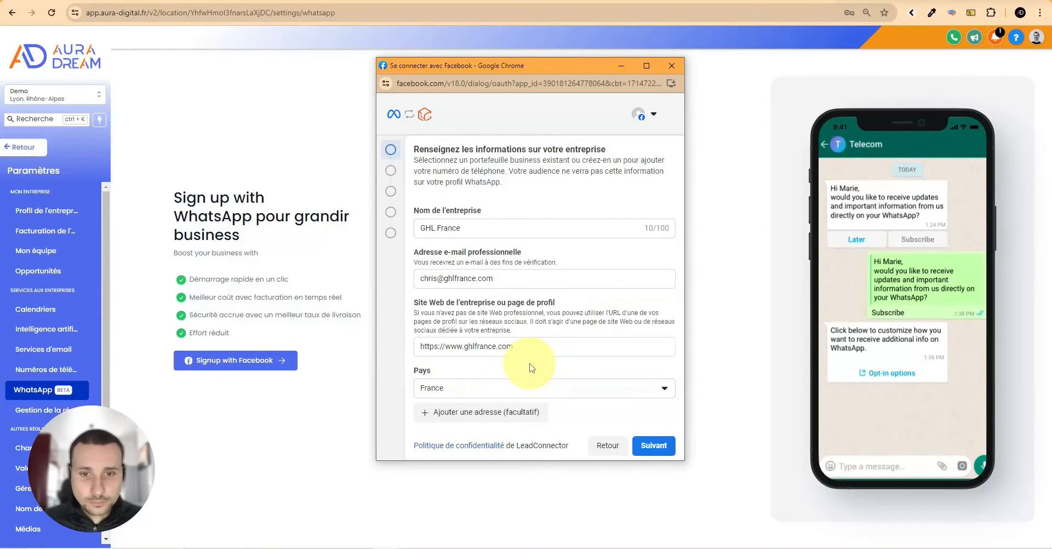
{"action": "left_click", "coordinate": [651, 442]}
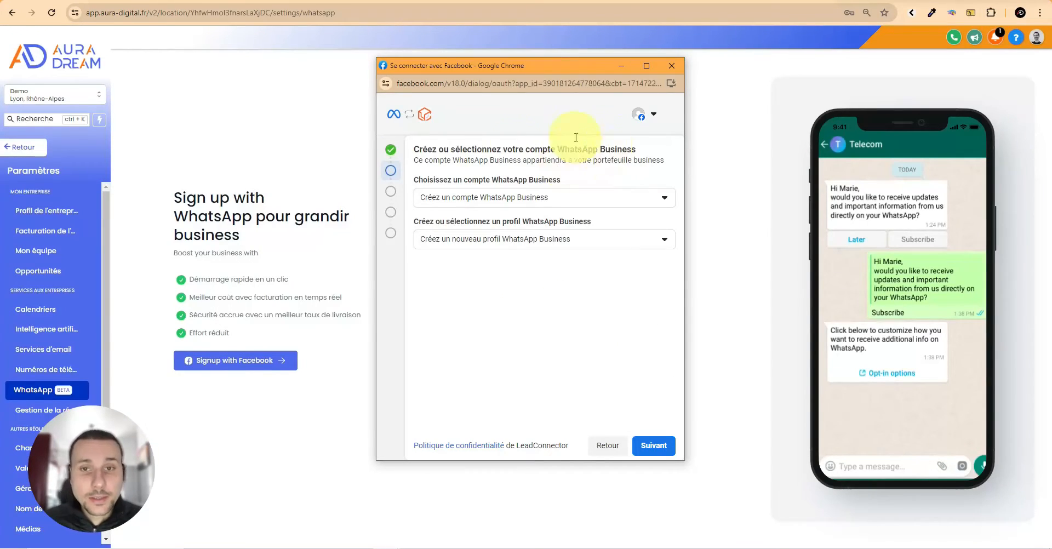
Step: Choose to create a new WhatsApp Business account and continue to the profile step
{"action": "left_click", "coordinate": [484, 198]}
{"action": "left_click", "coordinate": [490, 247]}
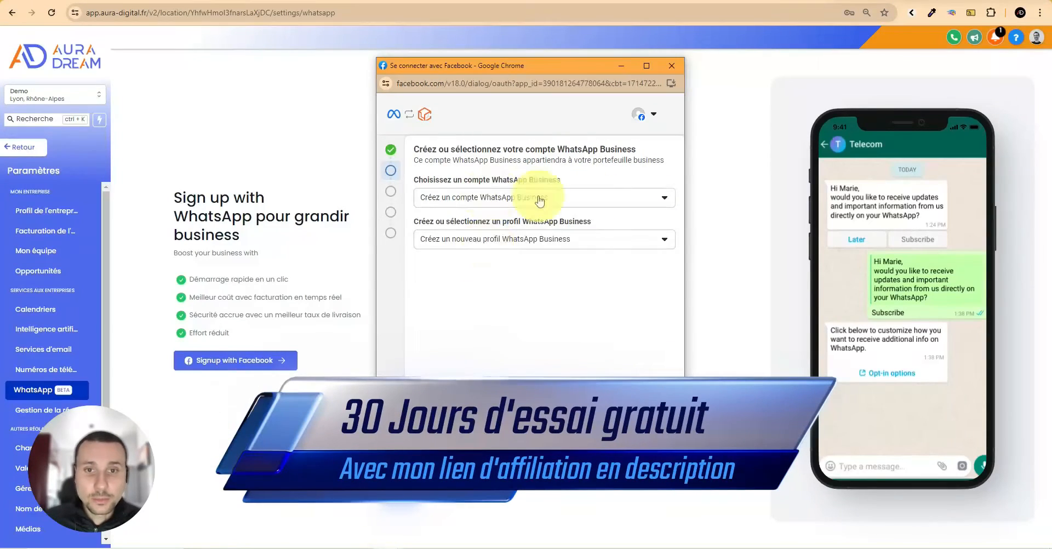
{"action": "left_click", "coordinate": [641, 443]}
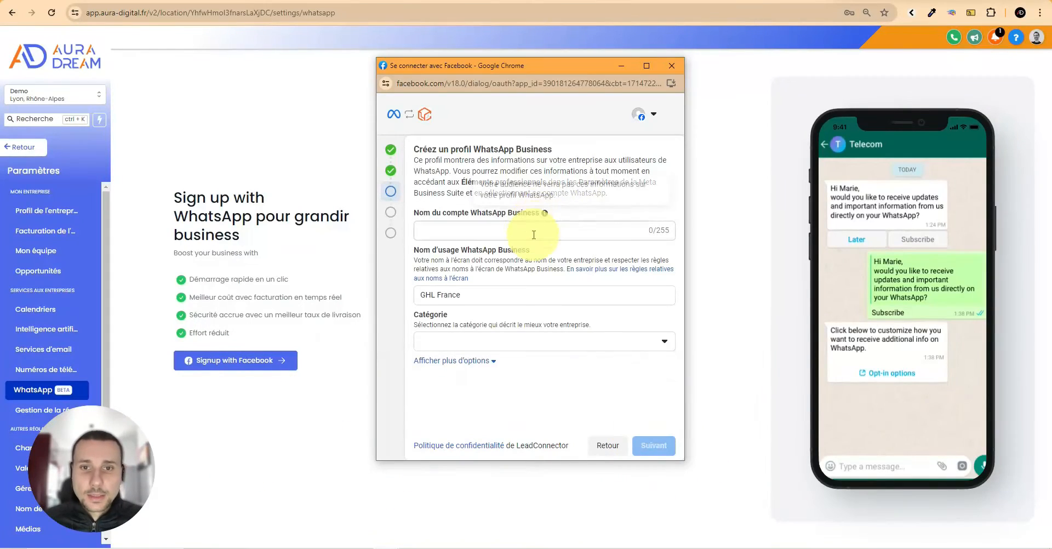
Step: Name the account 'WhatsApp Business GHL', set category Service et organisation d'évènements, and submit
{"action": "left_click", "coordinate": [535, 232]}
{"action": "type", "text": "Whats"}
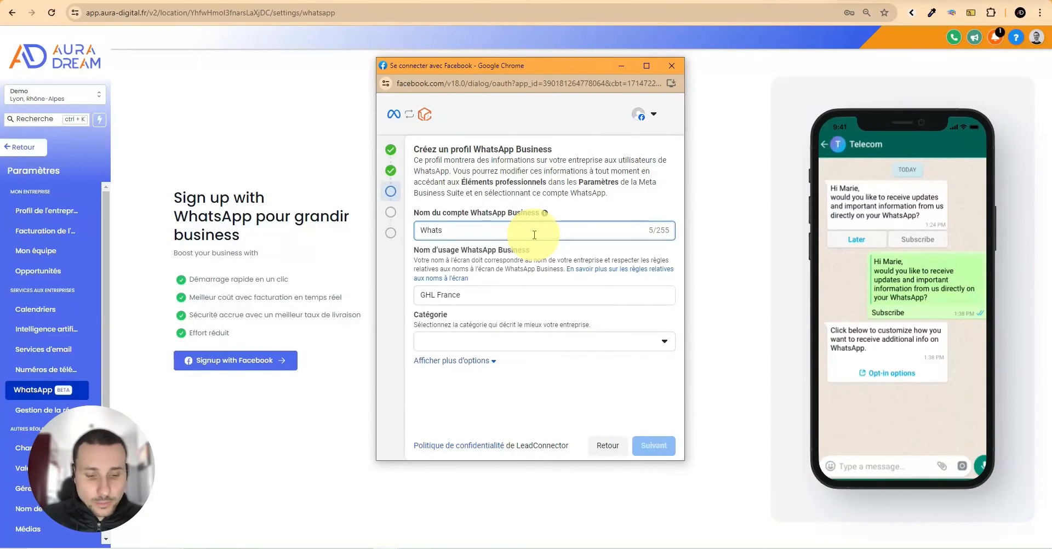
{"action": "type", "text": "App Busi"}
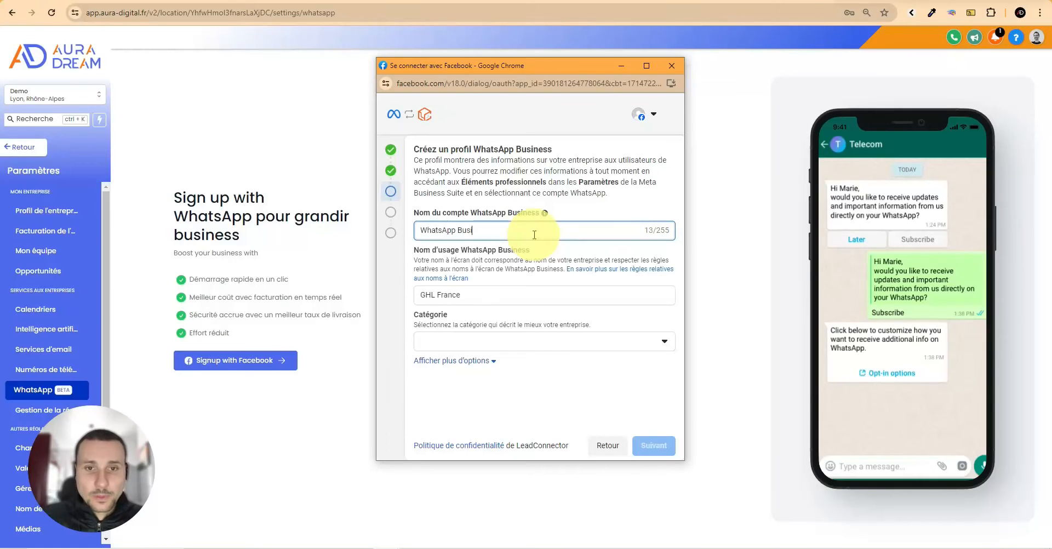
{"action": "type", "text": "ness GHL"}
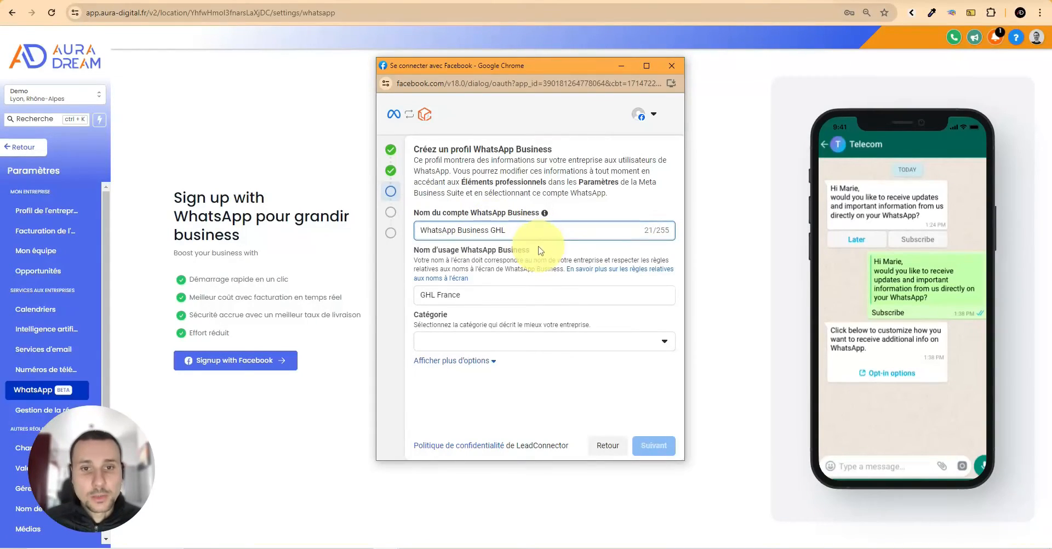
{"action": "left_click", "coordinate": [540, 250]}
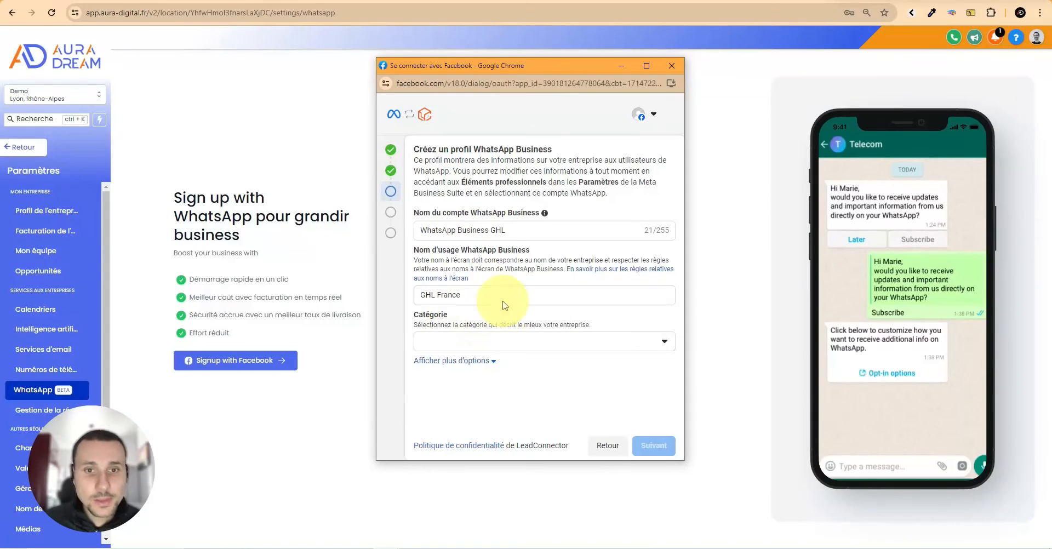
{"action": "left_click", "coordinate": [509, 346]}
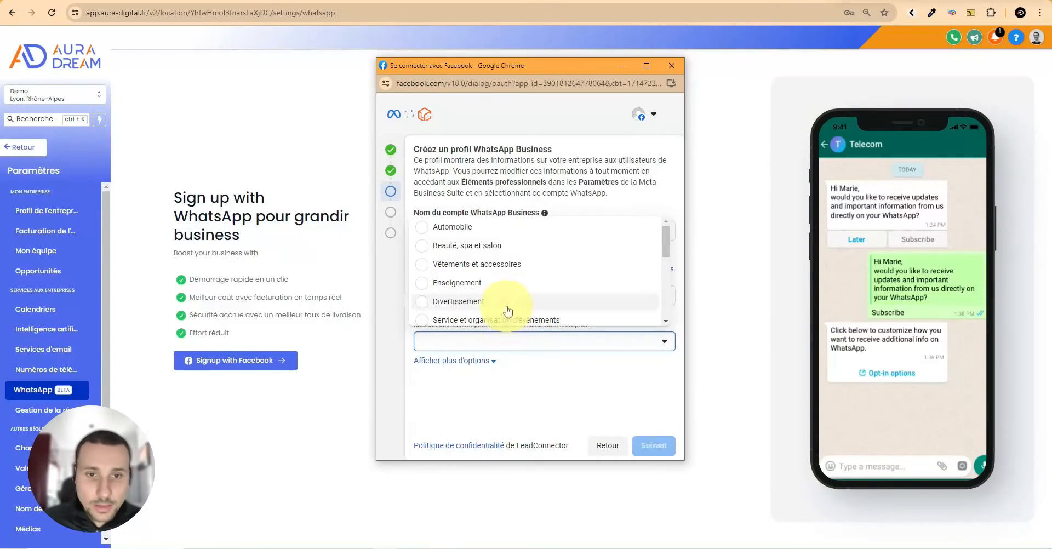
{"action": "scroll", "coordinate": [523, 290], "scroll_direction": "down", "scroll_amount": 1}
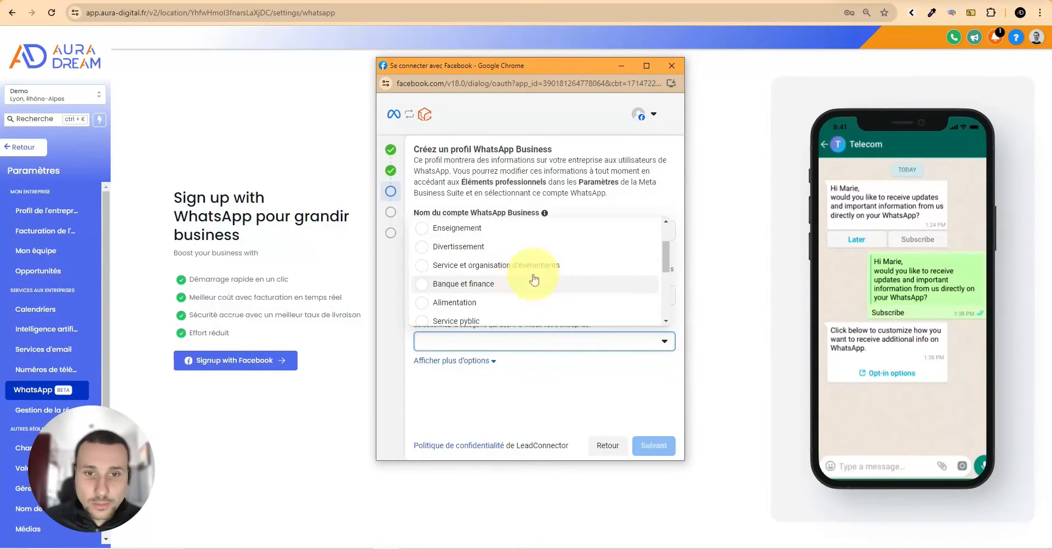
{"action": "left_click", "coordinate": [474, 266]}
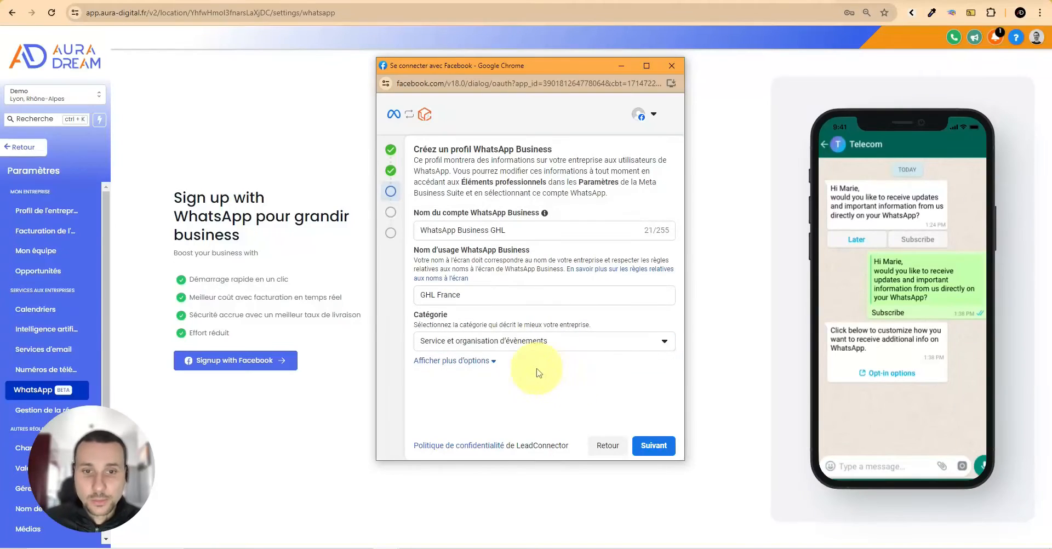
{"action": "left_click", "coordinate": [649, 444]}
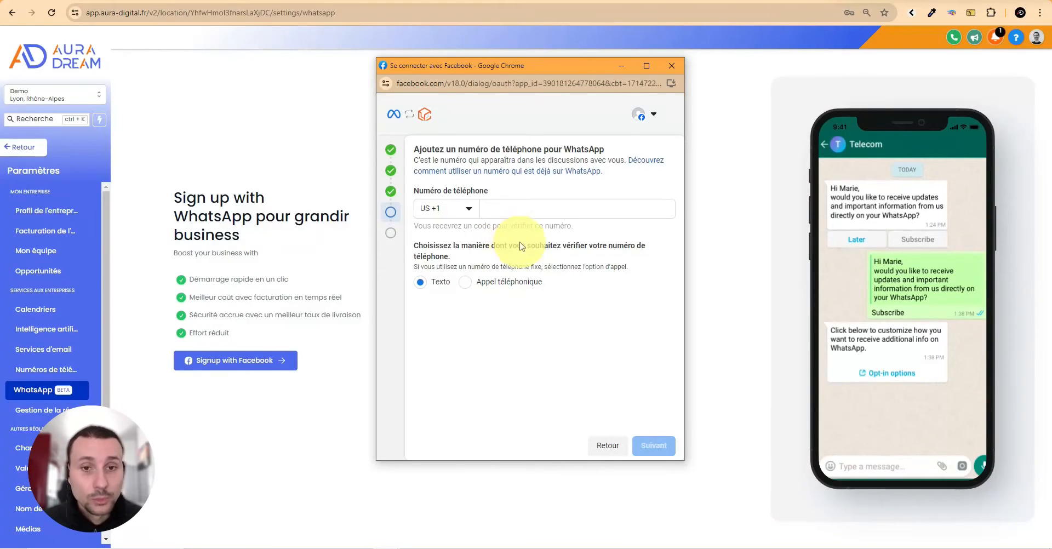
Step: Set the country code to France +33, enter the phone number, and choose phone-call verification
{"action": "scroll", "coordinate": [30, 432], "scroll_direction": "down", "scroll_amount": 1}
{"action": "left_click", "coordinate": [458, 208]}
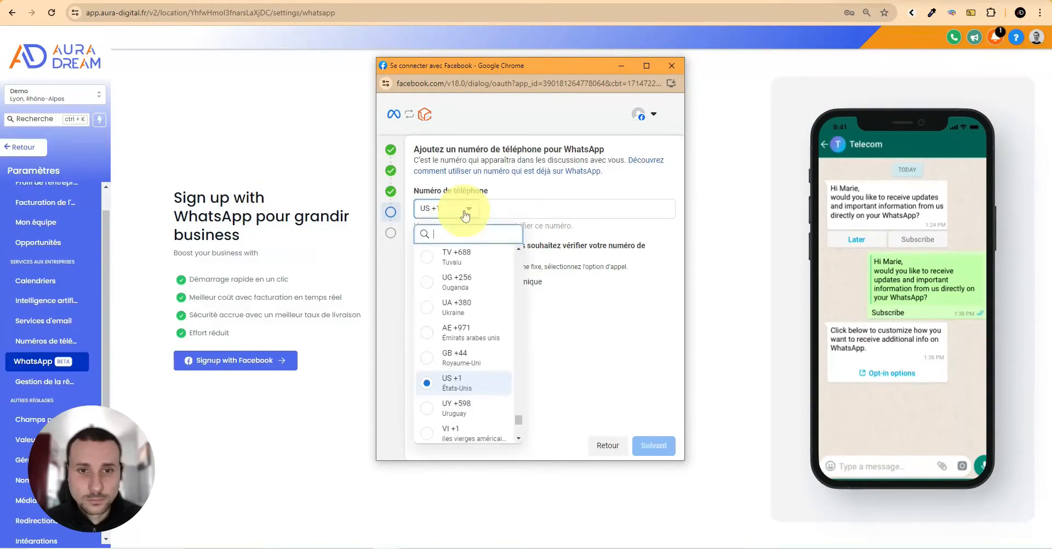
{"action": "type", "text": "fr"}
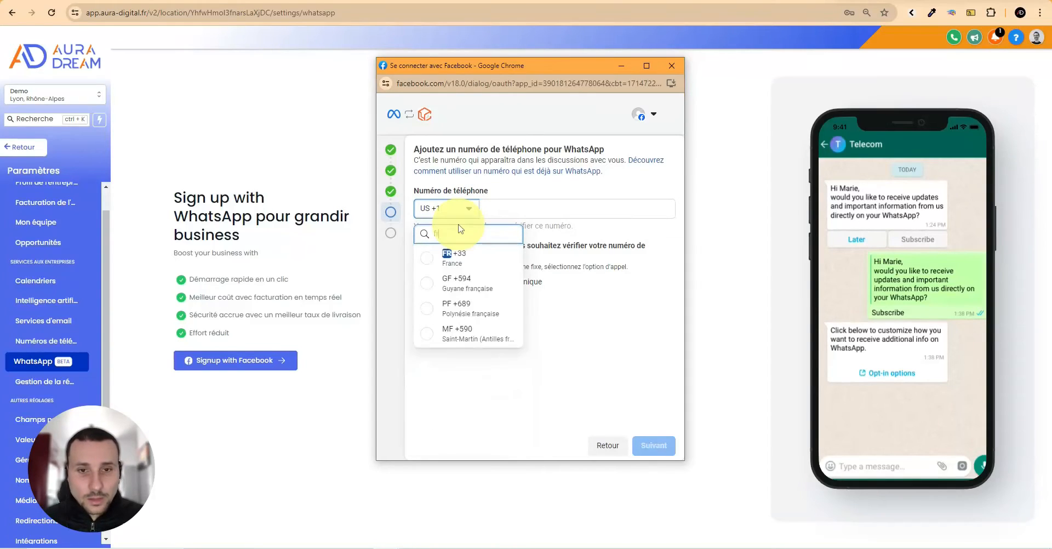
{"action": "left_click", "coordinate": [456, 256]}
{"action": "left_click", "coordinate": [508, 208]}
{"action": "type", "text": "644"}
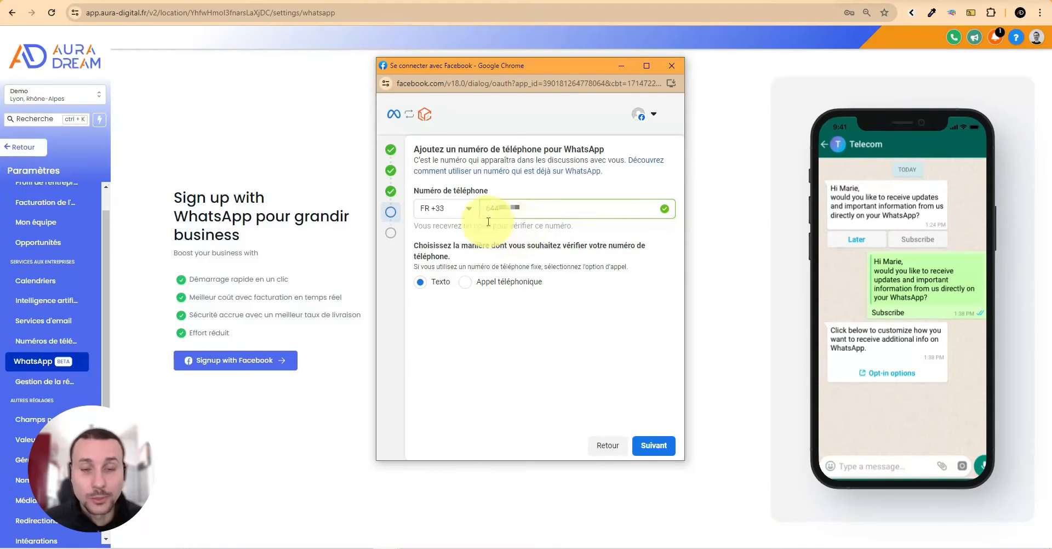
{"action": "left_click", "coordinate": [465, 282]}
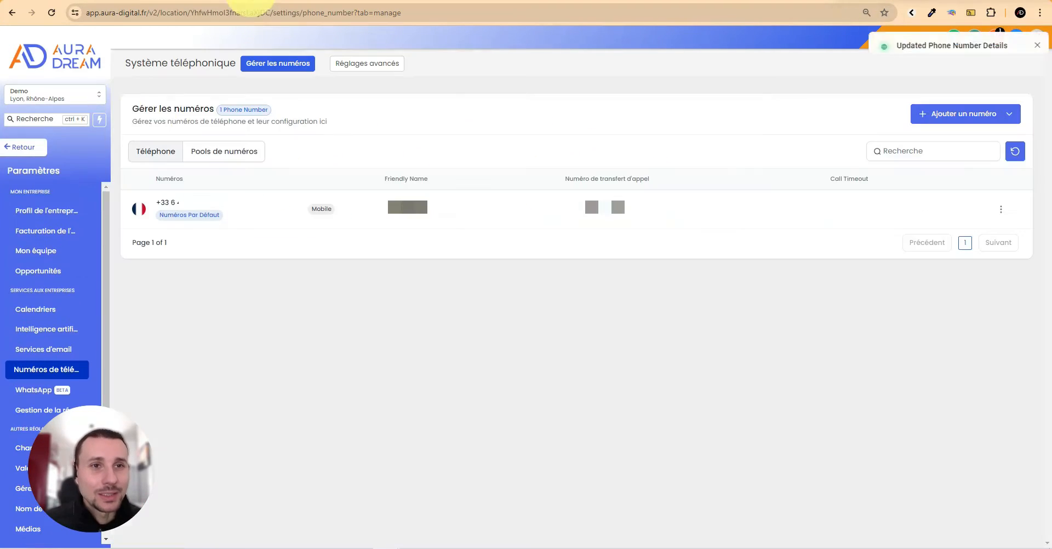
Step: Check the French number's call-forwarding configuration, then return to the Facebook signup window
{"action": "left_click", "coordinate": [1002, 209]}
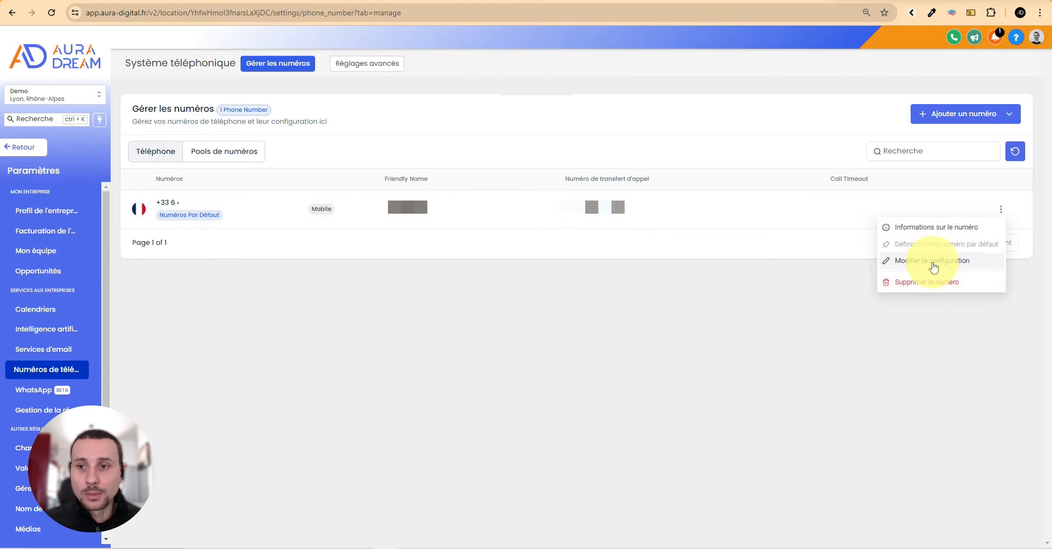
{"action": "left_click", "coordinate": [933, 266]}
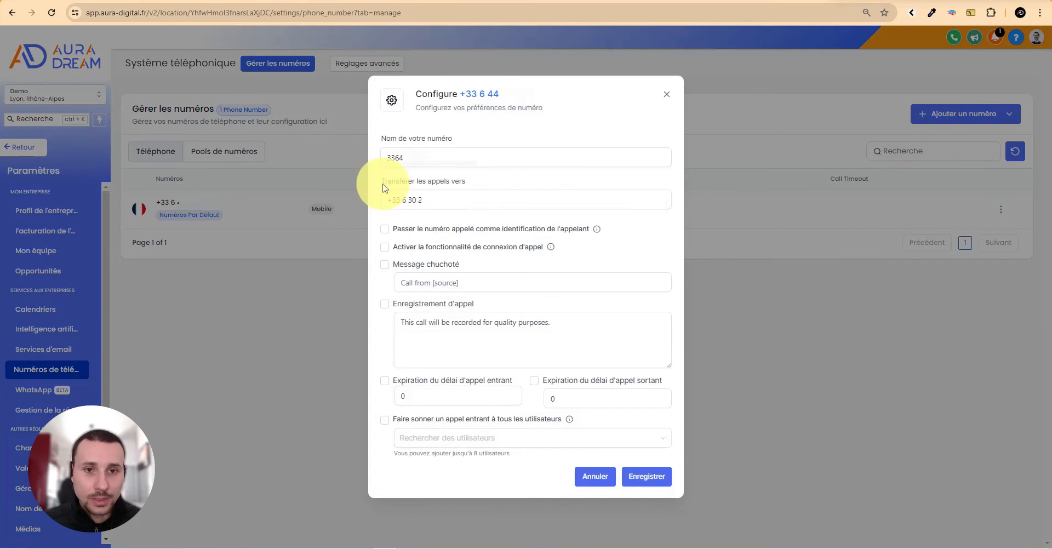
{"action": "mouse_move", "coordinate": [383, 184]}
{"action": "left_mouse_down"}
{"action": "mouse_move", "coordinate": [467, 186]}
{"action": "mouse_move", "coordinate": [378, 200]}
{"action": "left_mouse_up"}
{"action": "left_click", "coordinate": [455, 199]}
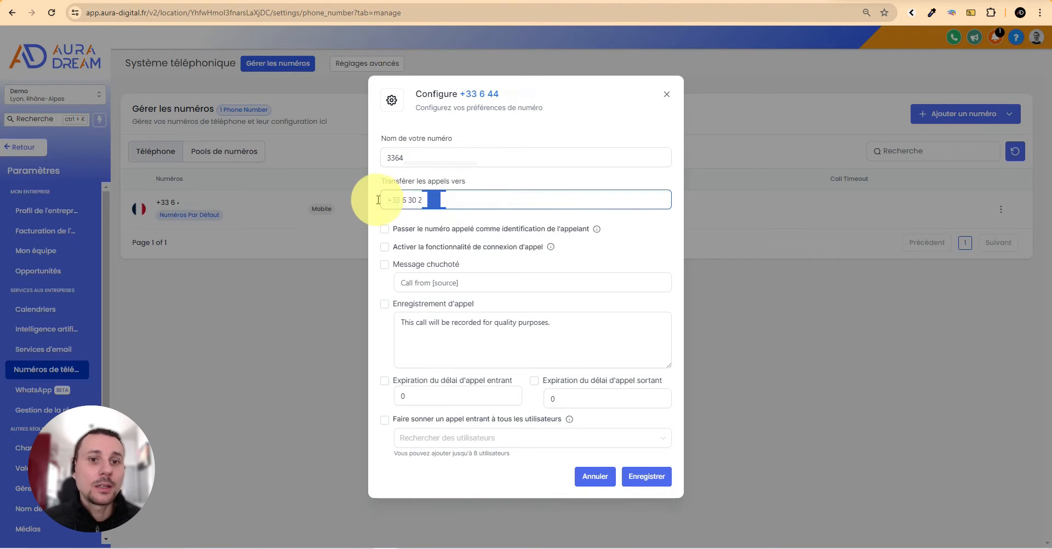
{"action": "left_click", "coordinate": [486, 184]}
{"action": "left_click", "coordinate": [409, 204]}
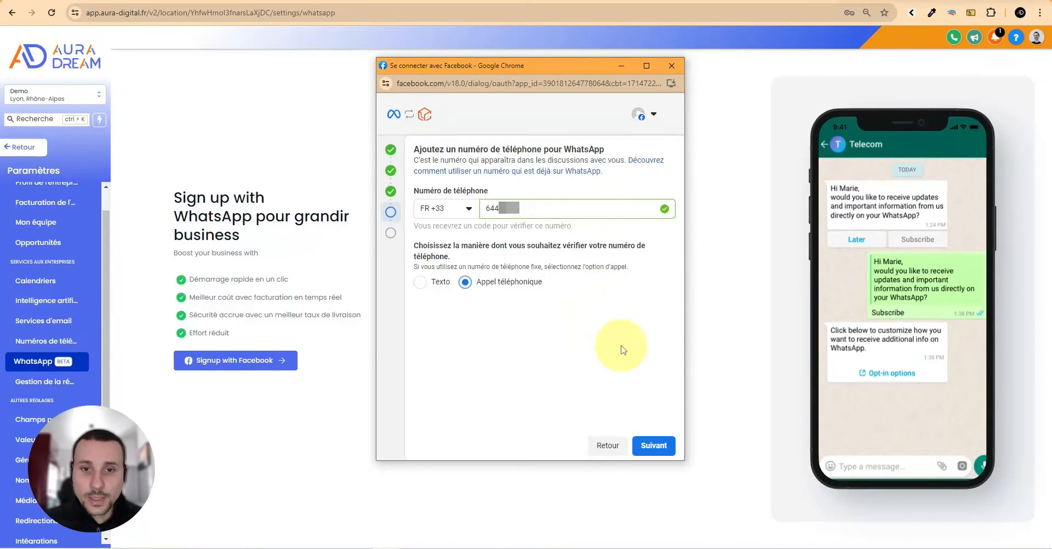
Step: Submit the WhatsApp number and confirm it with the six-digit code received by phone
{"action": "left_click", "coordinate": [653, 445]}
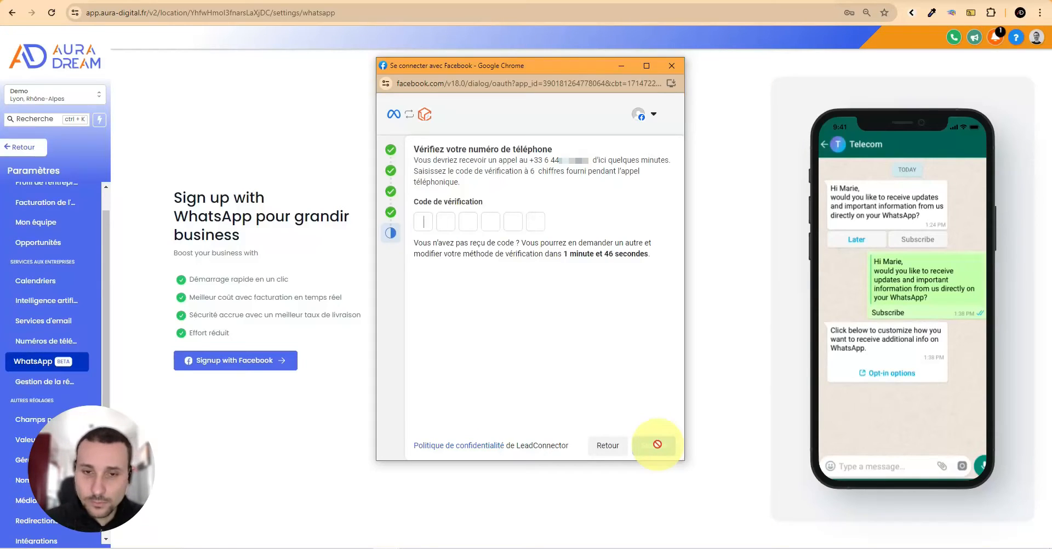
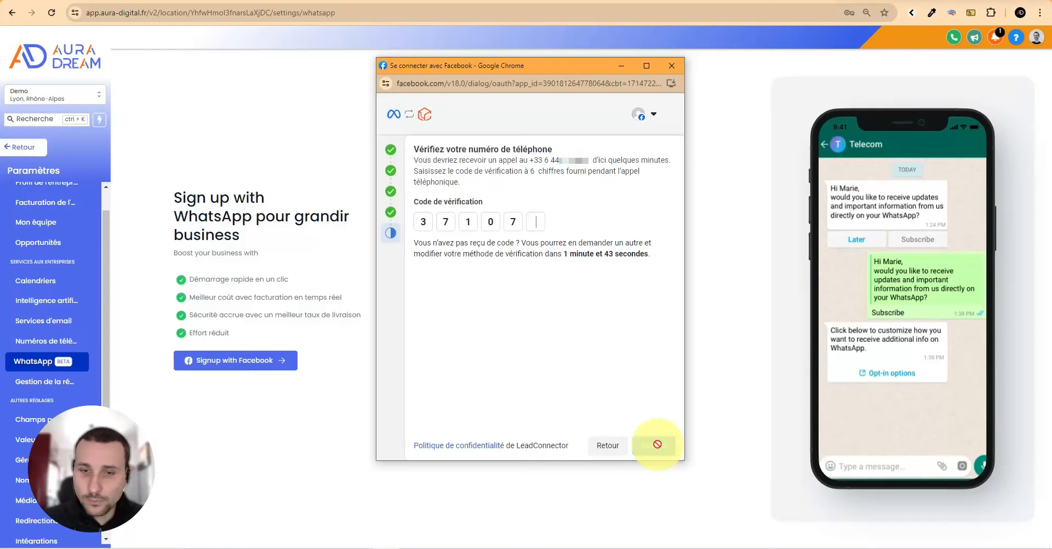
{"action": "left_click", "coordinate": [659, 450]}
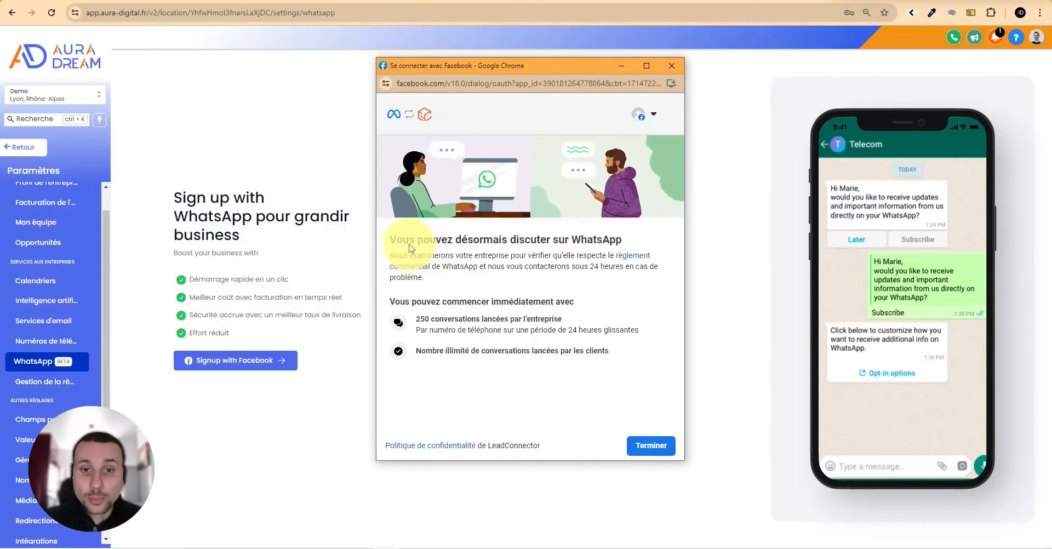
Step: Review the WhatsApp-ready confirmation with 250 conversations per 24 hours, then finish the signup
{"action": "left_click_drag", "start_coordinate": [409, 240], "coordinate": [565, 238]}
{"action": "left_click", "coordinate": [597, 237]}
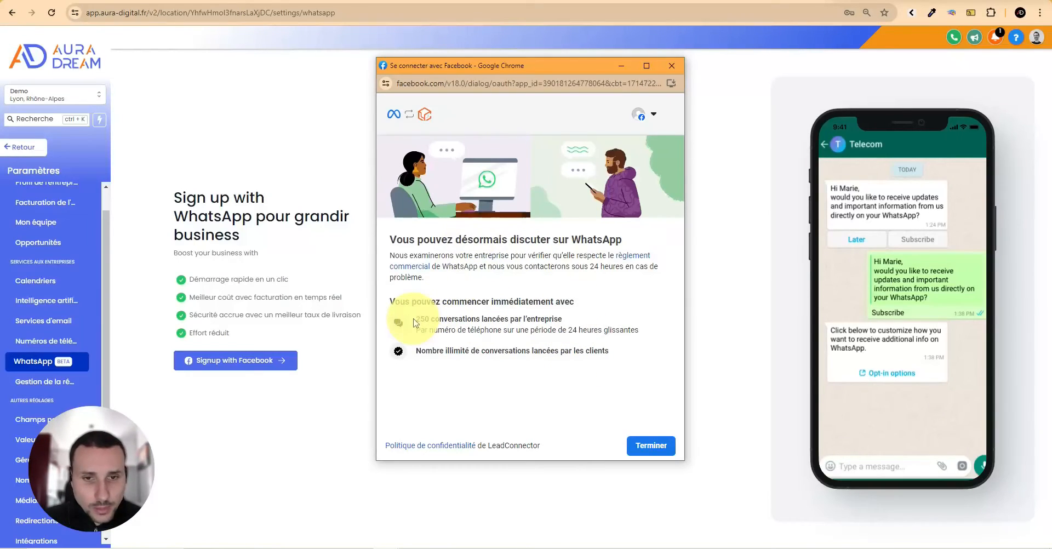
{"action": "left_click_drag", "start_coordinate": [414, 319], "coordinate": [489, 318]}
{"action": "left_click", "coordinate": [532, 320]}
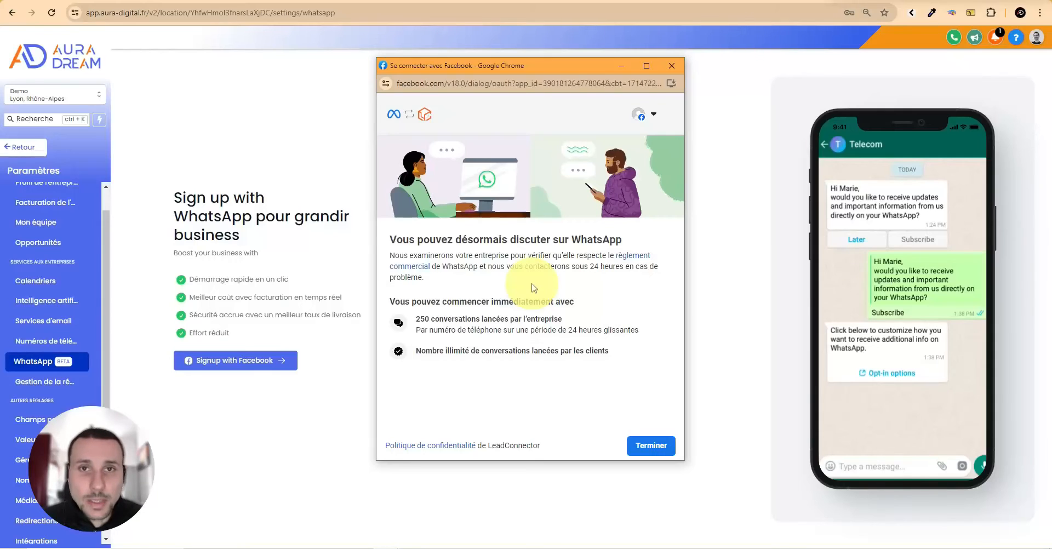
{"action": "left_click", "coordinate": [646, 449]}
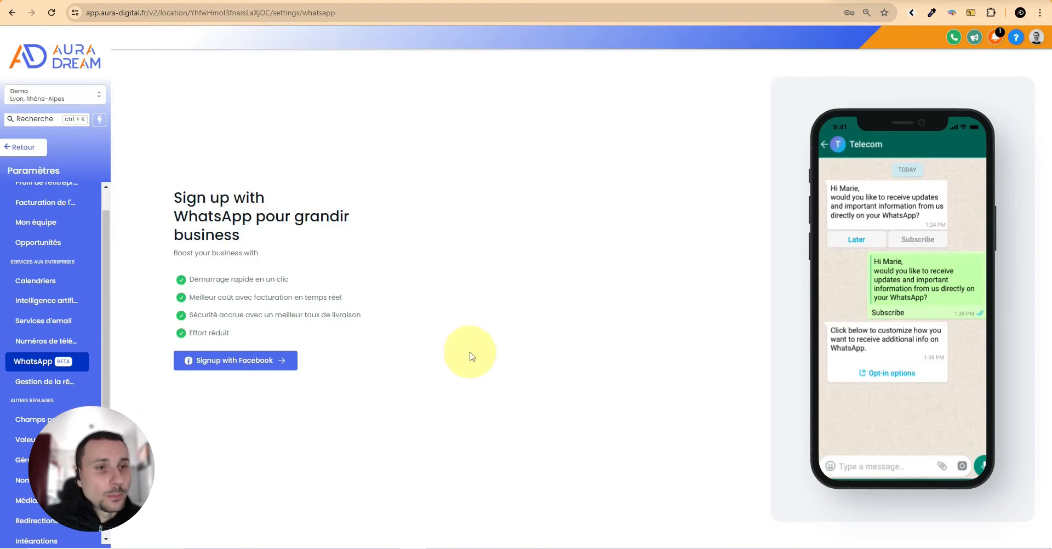
Step: Go to Messages, open the contact's conversation and switch its reply channel to WhatsApp
{"action": "left_click", "coordinate": [22, 147]}
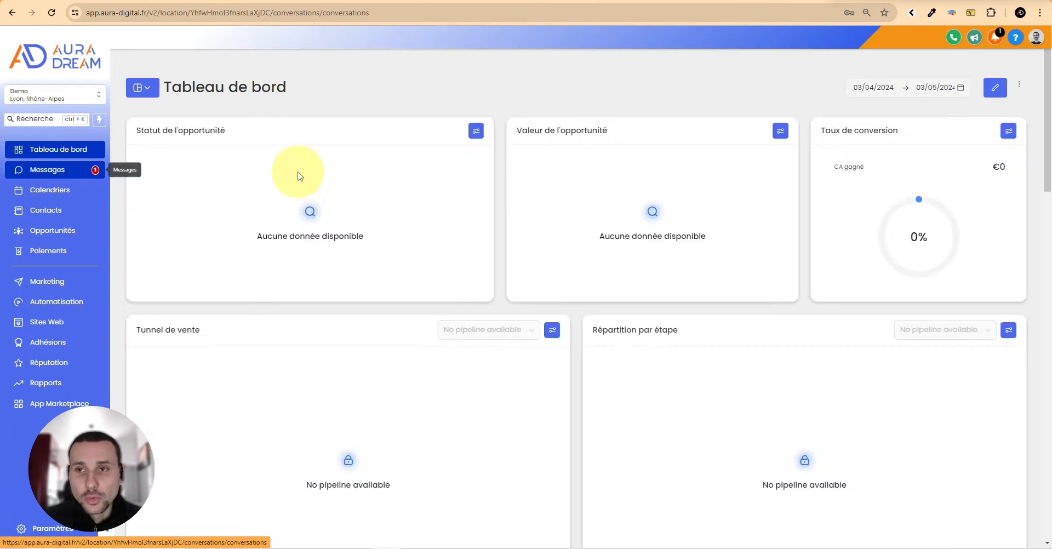
{"action": "left_click", "coordinate": [47, 170]}
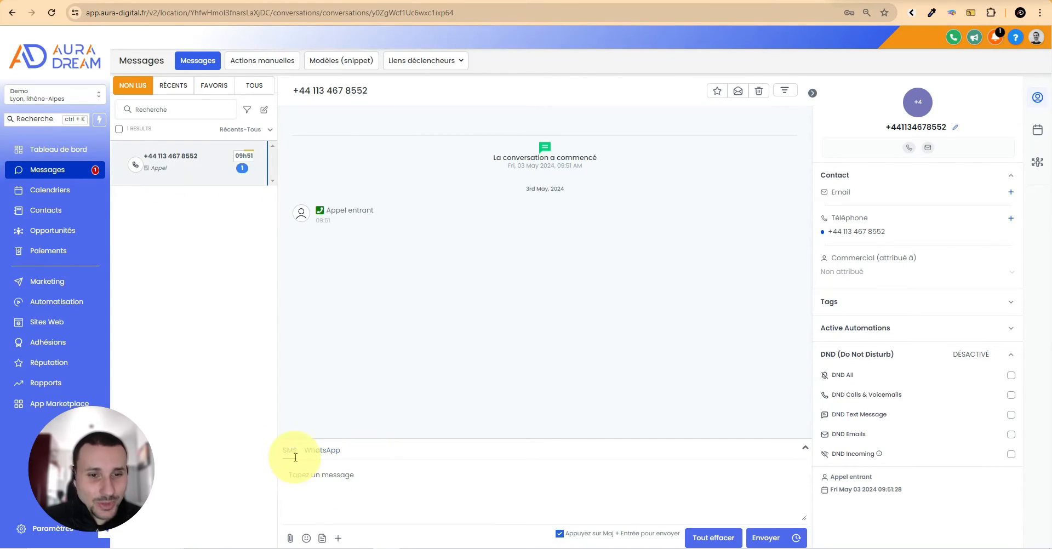
{"action": "left_click", "coordinate": [332, 452]}
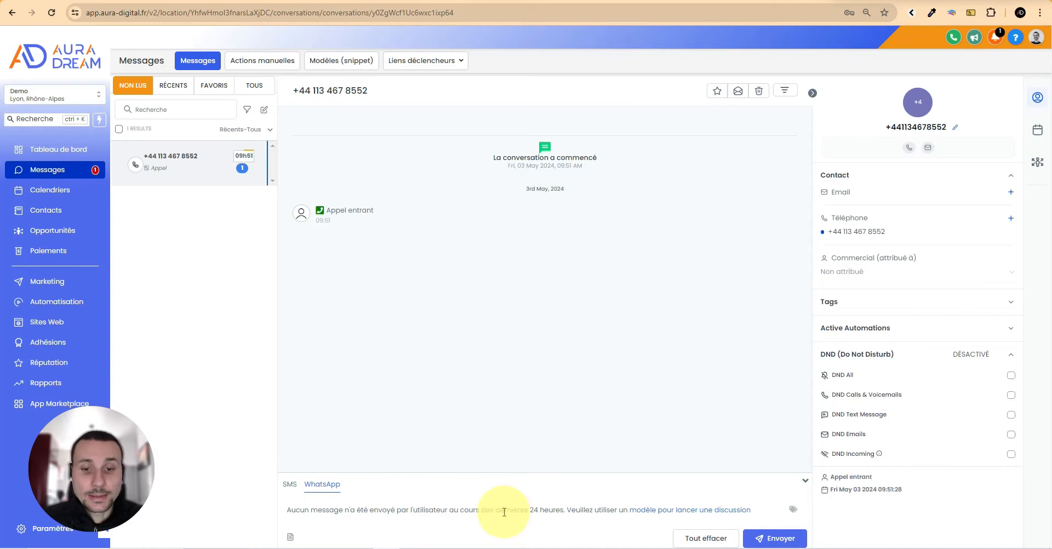
{"action": "left_click_drag", "start_coordinate": [504, 512], "coordinate": [557, 513]}
{"action": "left_click", "coordinate": [565, 513]}
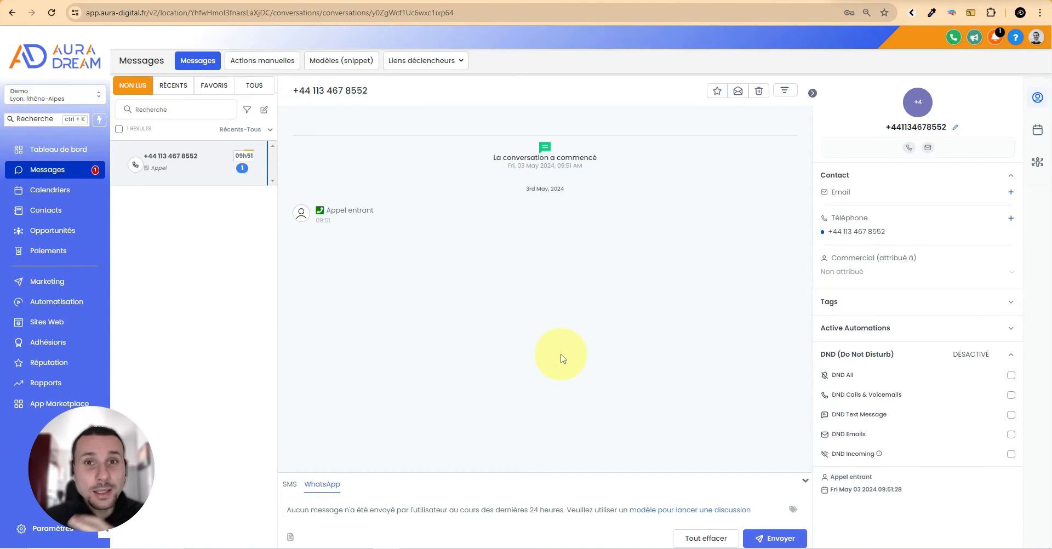
Step: From the conversation's template picker, go add a WhatsApp template and start the Facebook signup
{"action": "left_click", "coordinate": [706, 509]}
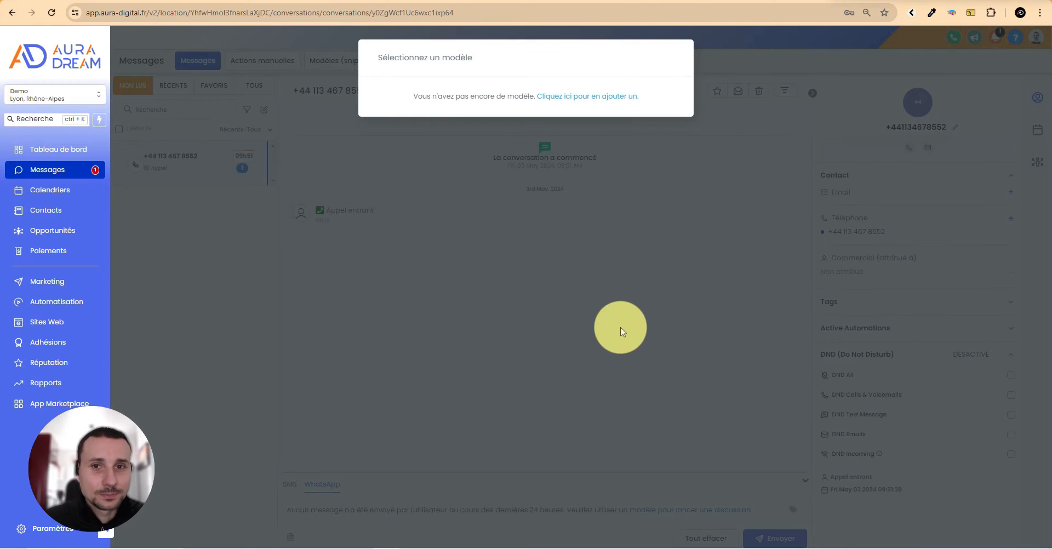
{"action": "left_click", "coordinate": [576, 98]}
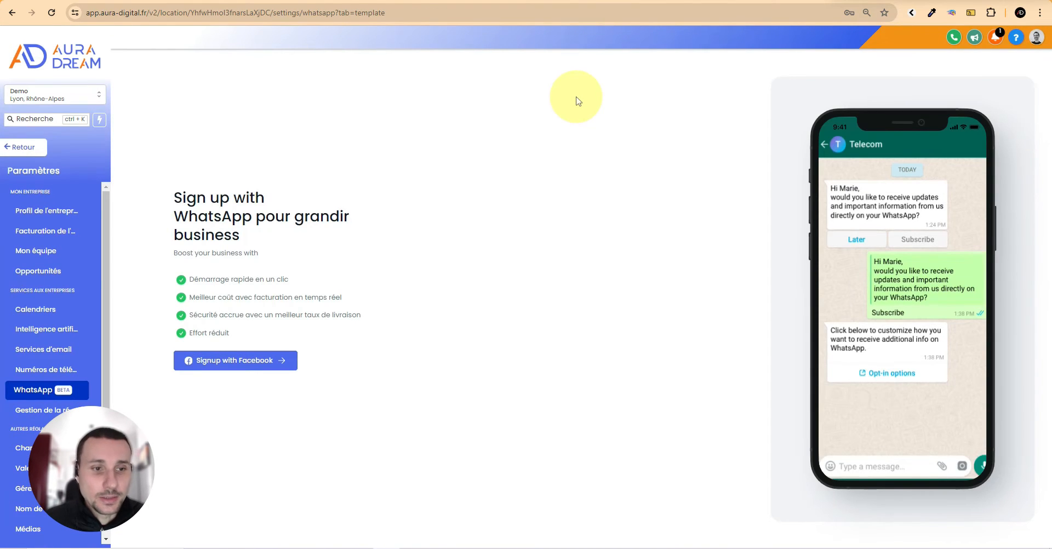
{"action": "left_click", "coordinate": [235, 360]}
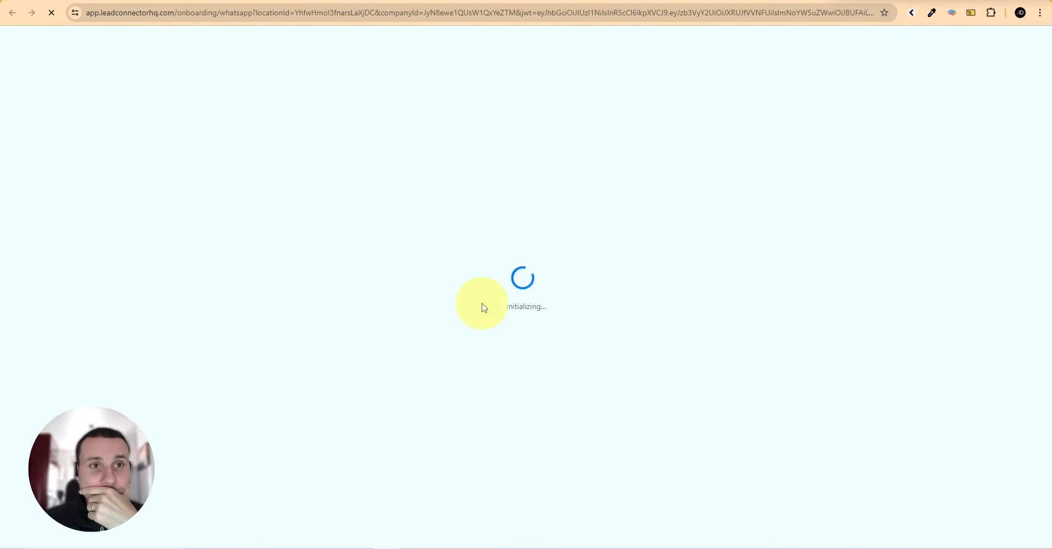
Step: Continue as the signed-in Facebook account, select the existing WhatsApp Business GHL profile and submit
{"action": "left_click", "coordinate": [526, 169]}
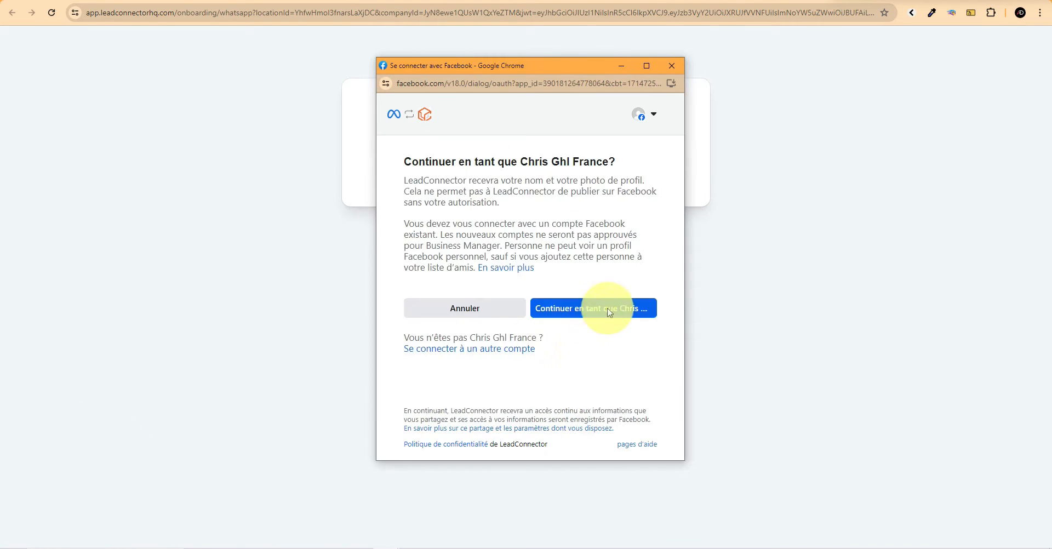
{"action": "left_click", "coordinate": [605, 305]}
{"action": "left_click", "coordinate": [648, 446]}
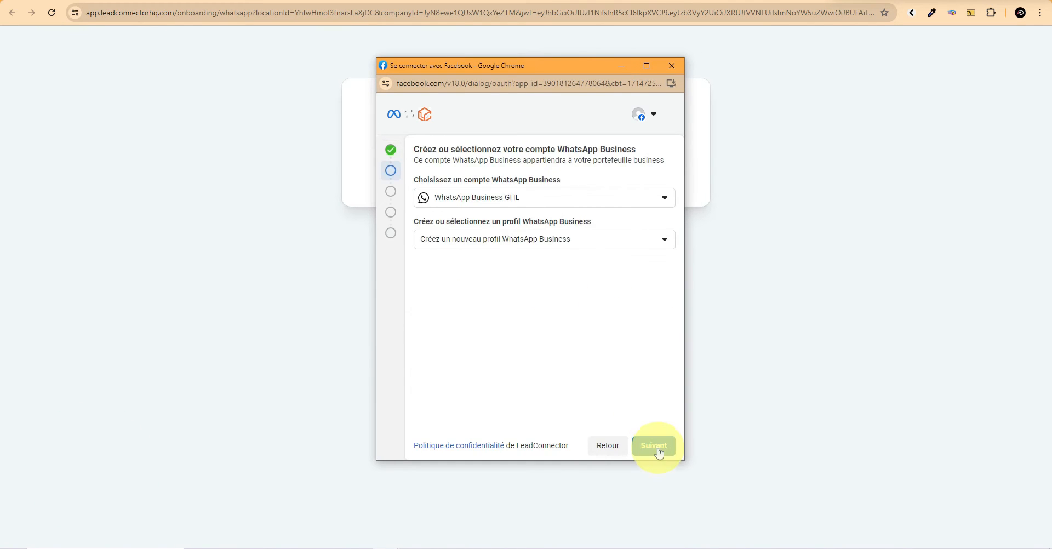
{"action": "left_click", "coordinate": [570, 240]}
{"action": "left_click", "coordinate": [555, 291]}
{"action": "left_click", "coordinate": [653, 446]}
{"action": "left_click", "coordinate": [650, 446]}
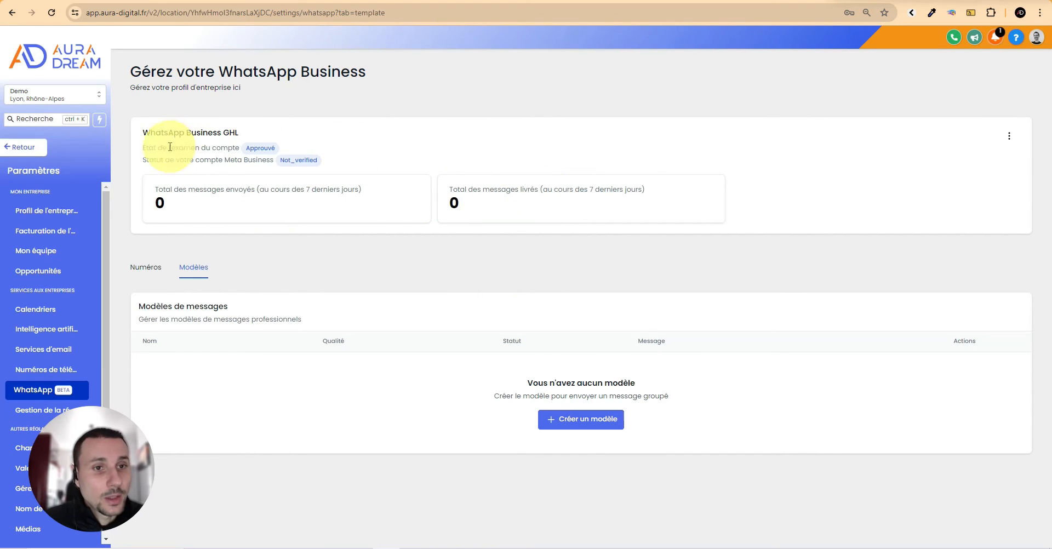
Step: Check the approved review and Meta Business account status, then begin a new template
{"action": "left_click_drag", "start_coordinate": [161, 147], "coordinate": [284, 147]}
{"action": "left_click", "coordinate": [299, 152]}
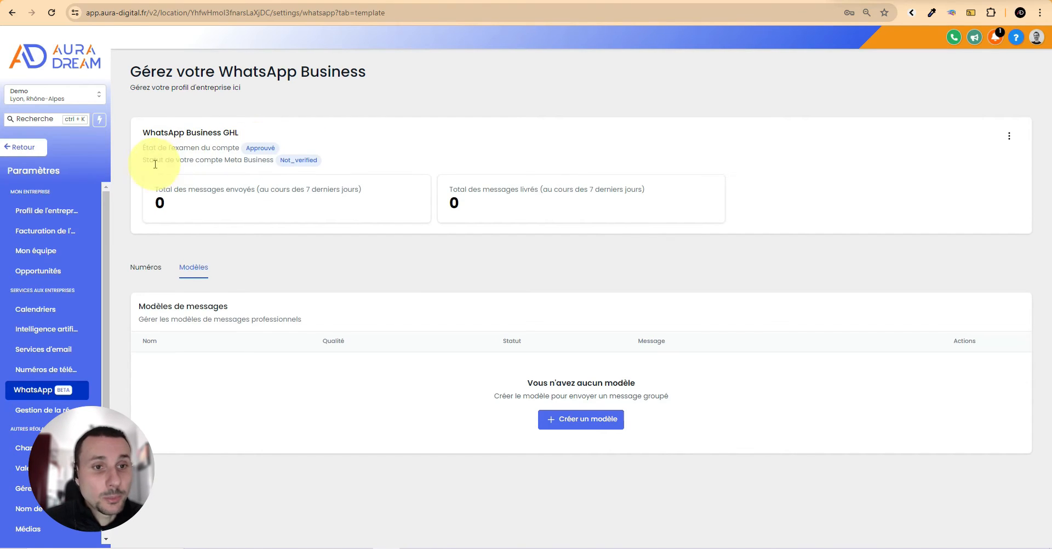
{"action": "left_click_drag", "start_coordinate": [203, 160], "coordinate": [324, 161]}
{"action": "left_click", "coordinate": [281, 163]}
{"action": "left_click", "coordinate": [353, 158]}
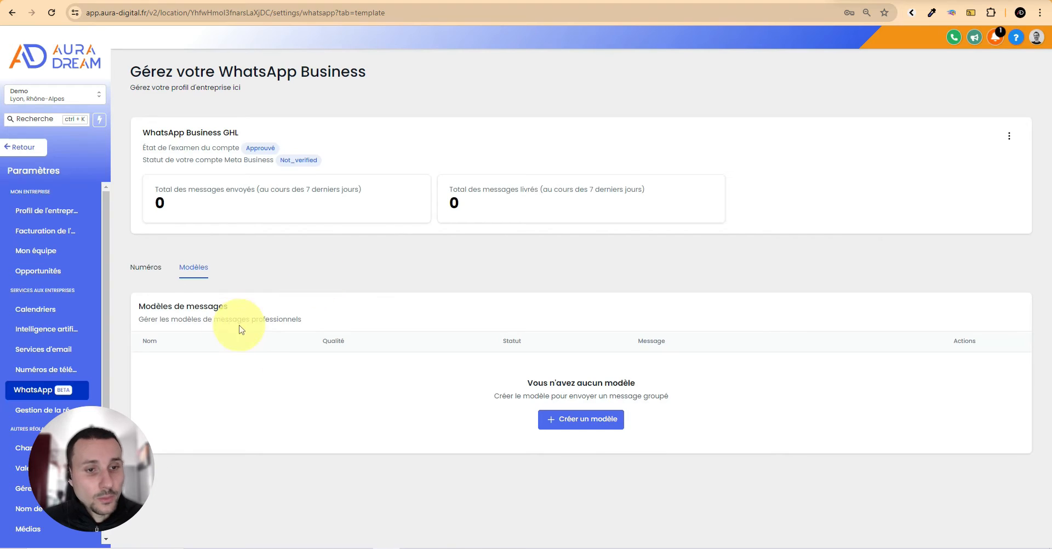
{"action": "left_click", "coordinate": [568, 423]}
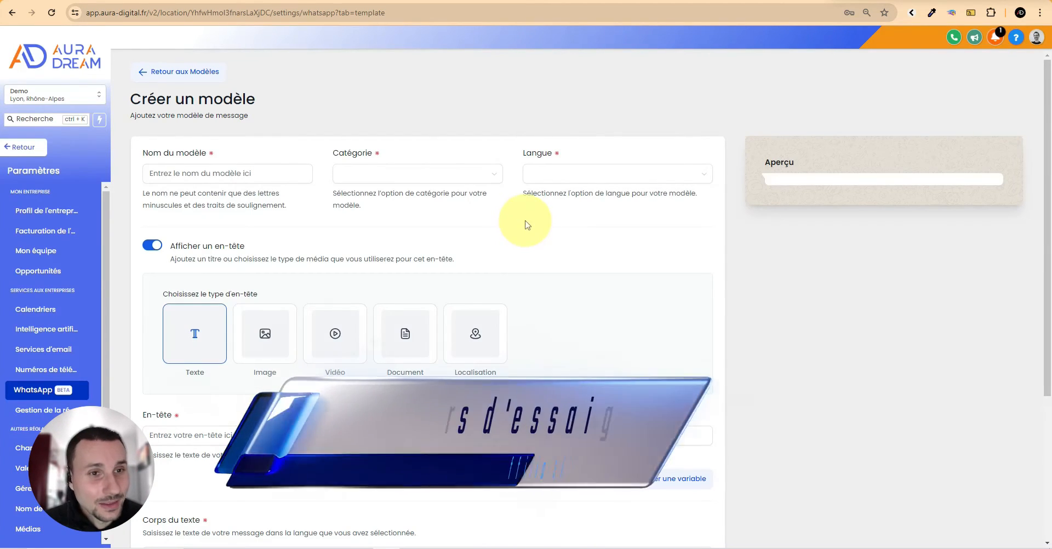
Step: Fill in template name Test, category Utility and language Français (found by typing fr)
{"action": "left_click", "coordinate": [193, 177]}
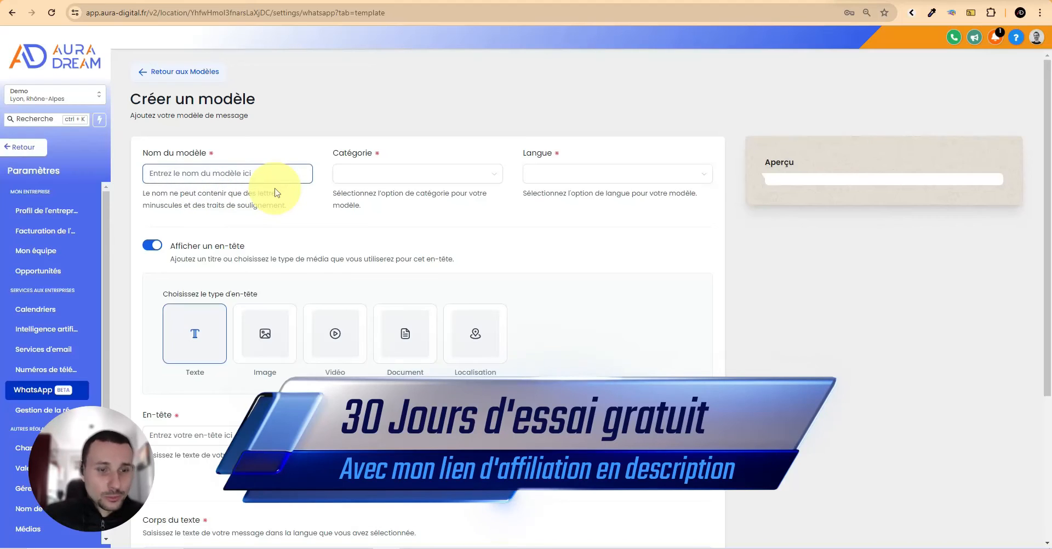
{"action": "type", "text": "Test"}
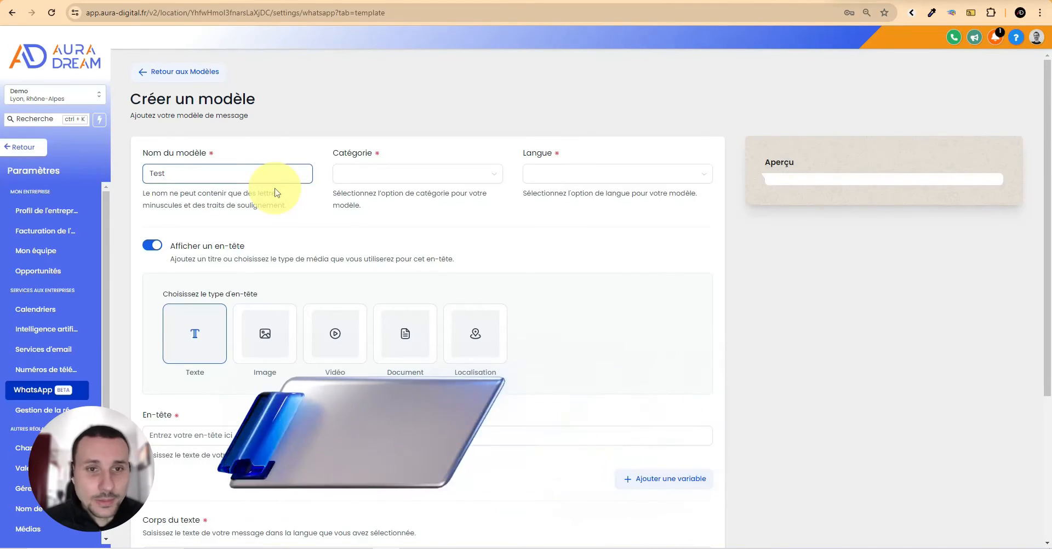
{"action": "left_click", "coordinate": [450, 184]}
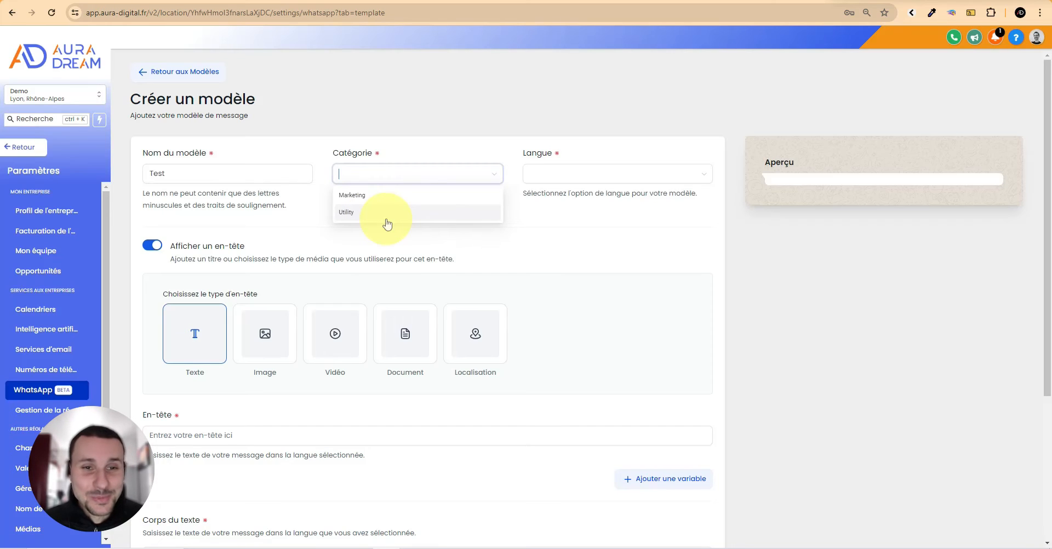
{"action": "left_click", "coordinate": [387, 219]}
{"action": "left_click", "coordinate": [605, 178]}
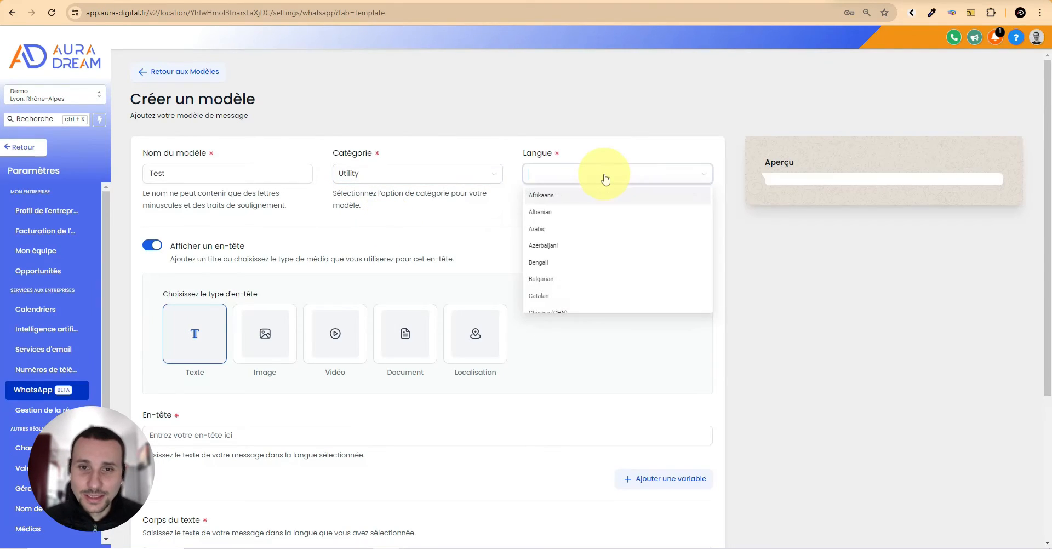
{"action": "type", "text": "fr"}
{"action": "left_click", "coordinate": [565, 213]}
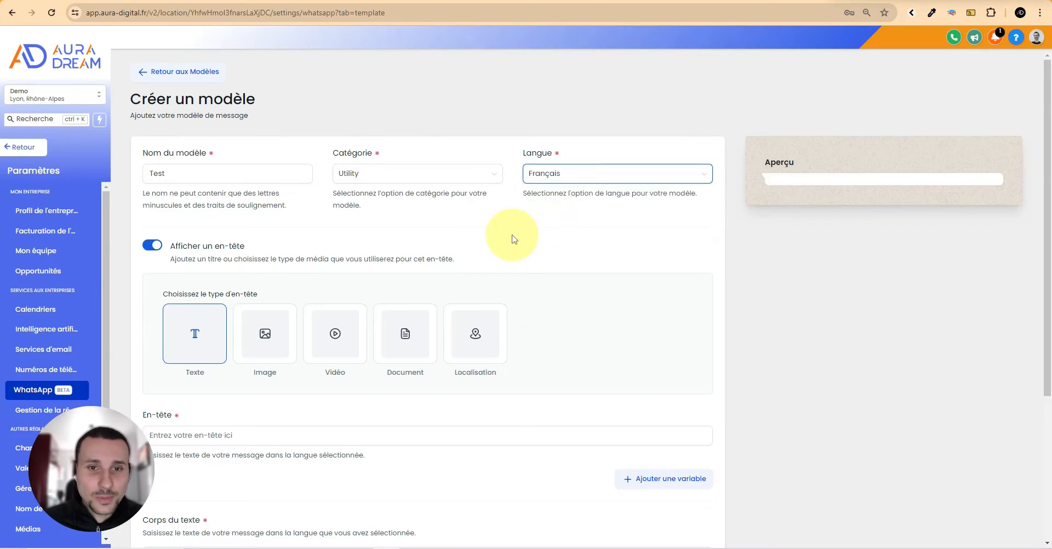
{"action": "scroll", "coordinate": [512, 240], "scroll_direction": "down", "scroll_amount": 1}
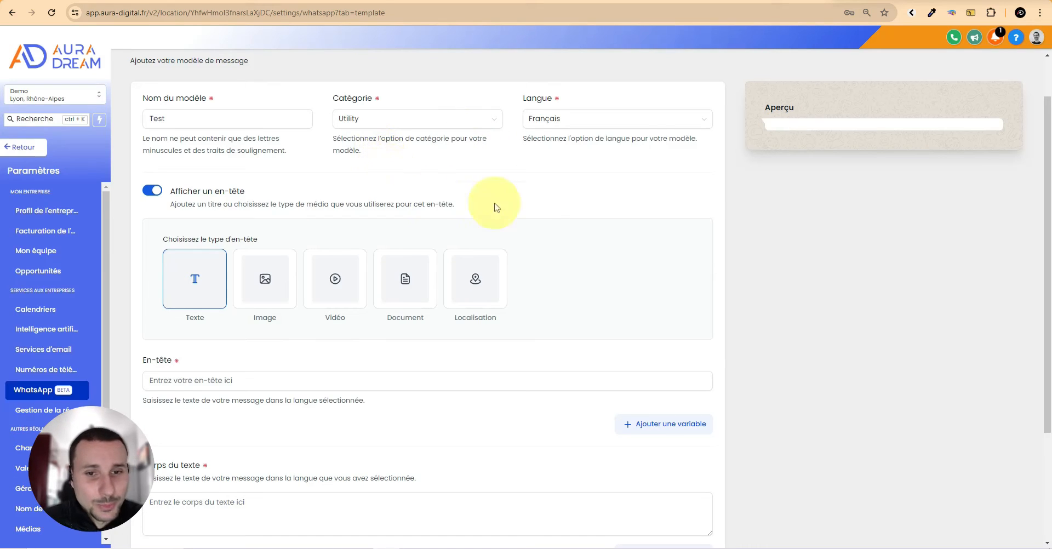
{"action": "scroll", "coordinate": [536, 198], "scroll_direction": "down", "scroll_amount": 1}
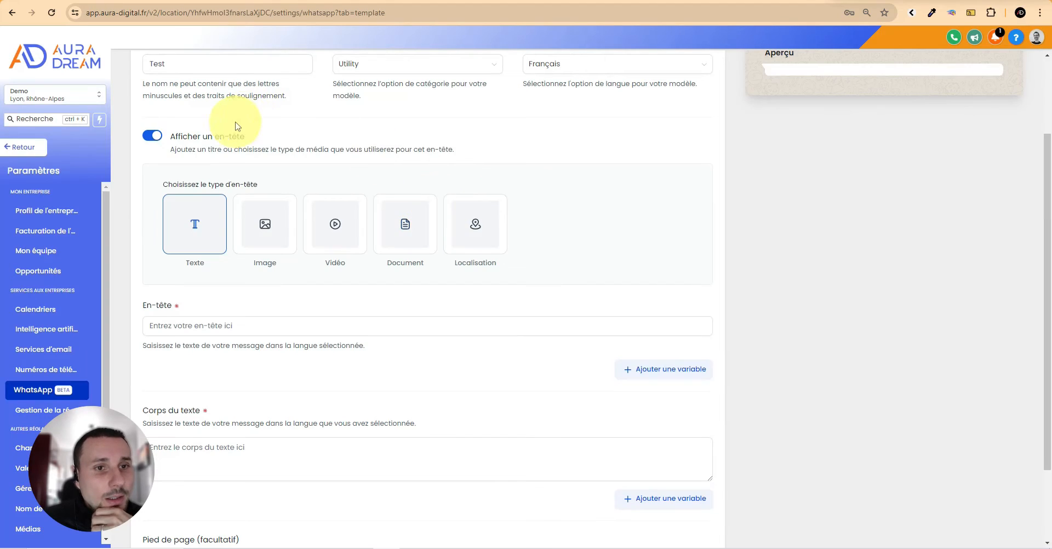
Step: Switch the header to Image and upload Login_logo_light_bg.png as the header picture
{"action": "scroll", "coordinate": [383, 164], "scroll_direction": "up", "scroll_amount": 1}
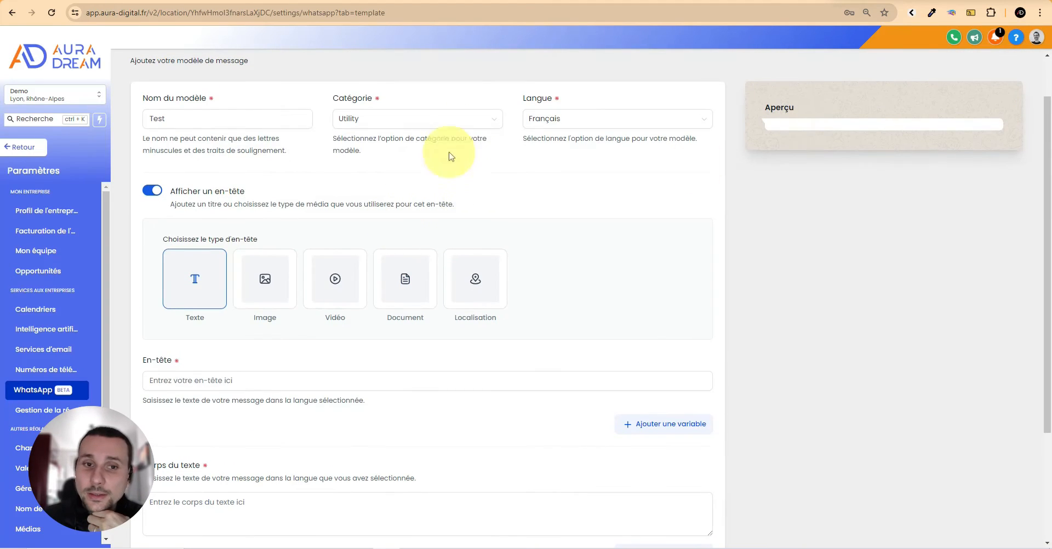
{"action": "left_click", "coordinate": [259, 277]}
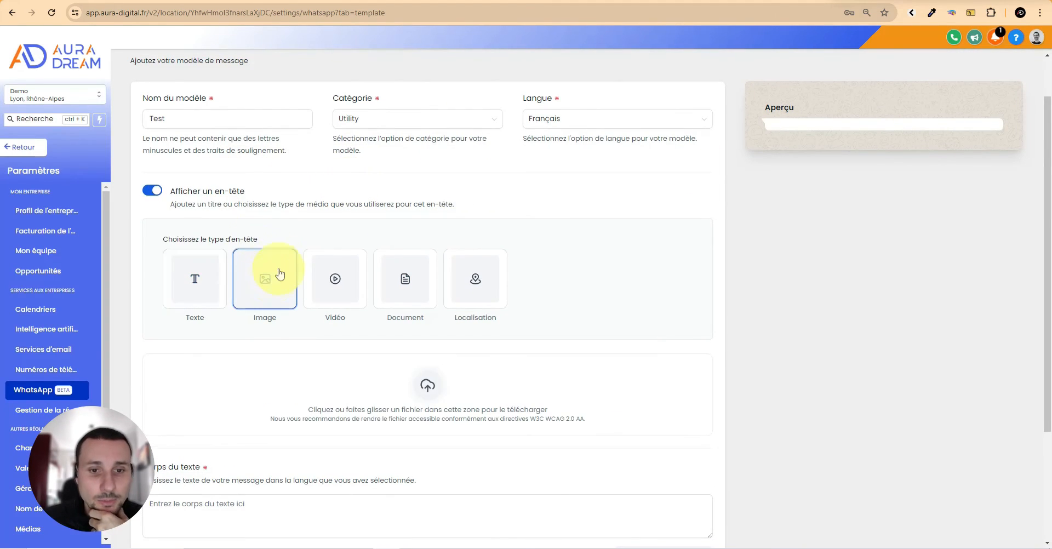
{"action": "left_click", "coordinate": [411, 404]}
{"action": "double_click", "coordinate": [769, 256]}
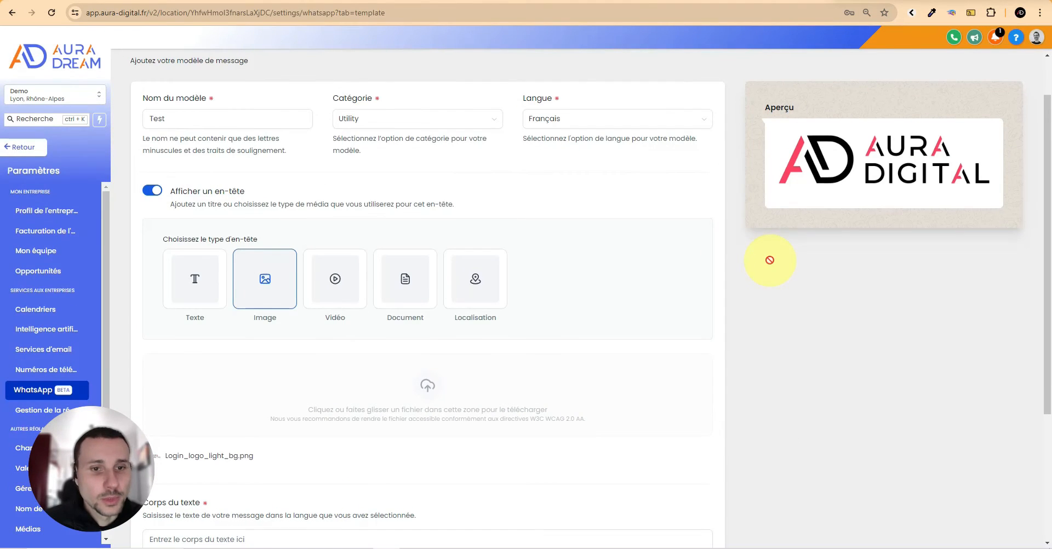
{"action": "scroll", "coordinate": [625, 230], "scroll_direction": "down", "scroll_amount": 3}
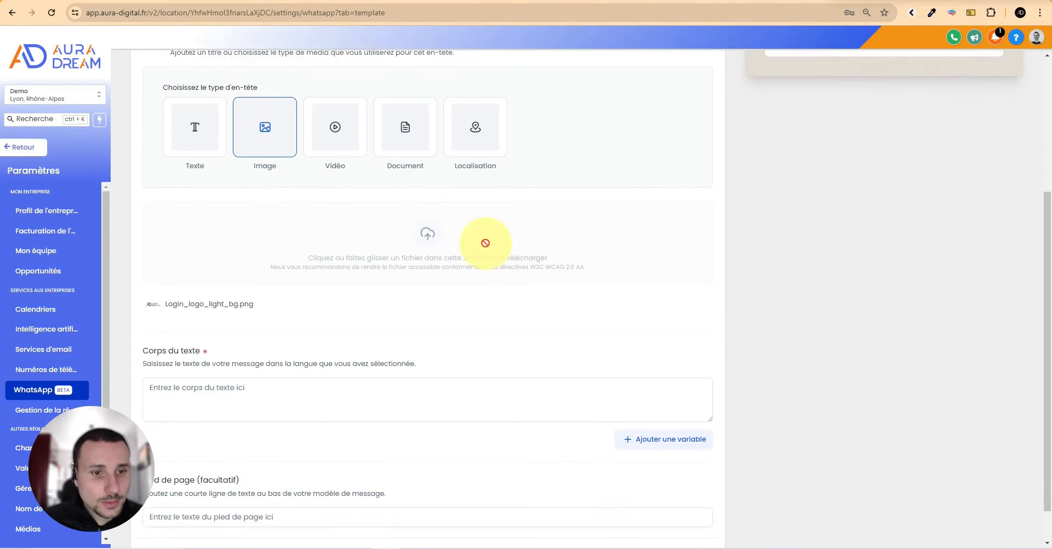
Step: Write the body 'Test : rappel de rendez-vous pour M.' and append a {{1}} variable
{"action": "left_click", "coordinate": [254, 377]}
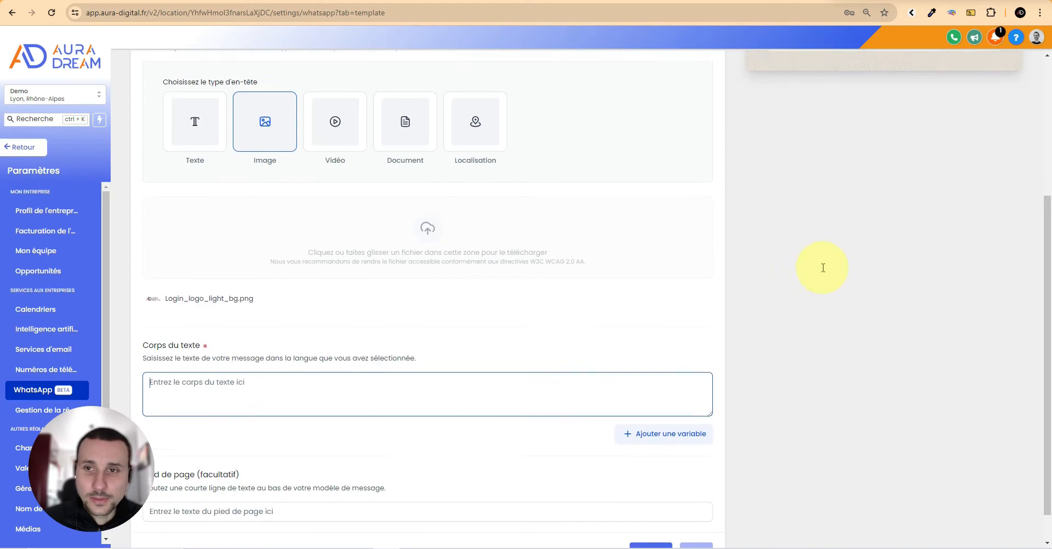
{"action": "scroll", "coordinate": [823, 267], "scroll_direction": "up", "scroll_amount": 3}
{"action": "scroll", "coordinate": [747, 296], "scroll_direction": "down", "scroll_amount": 3}
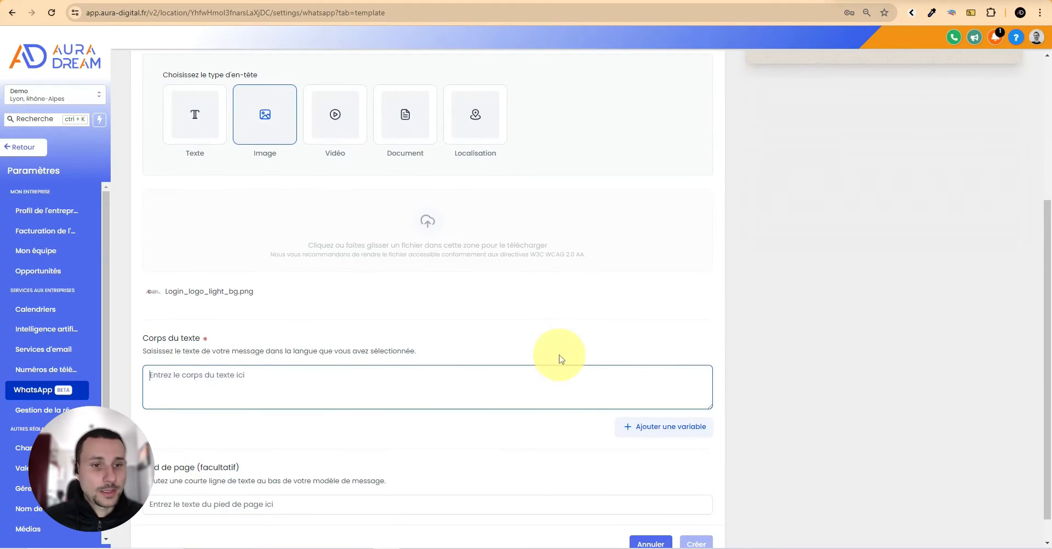
{"action": "type", "text": "T"}
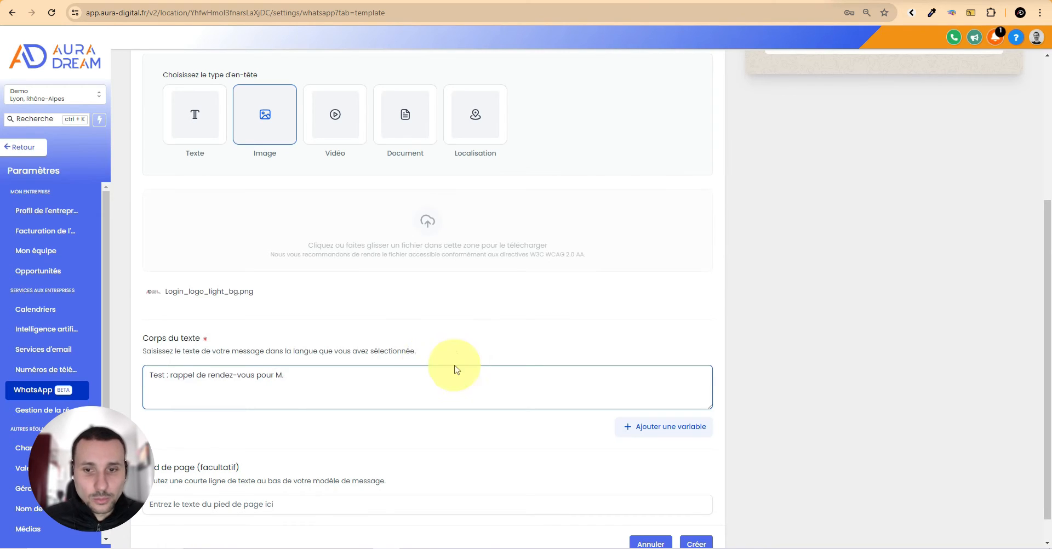
{"action": "left_click", "coordinate": [664, 426]}
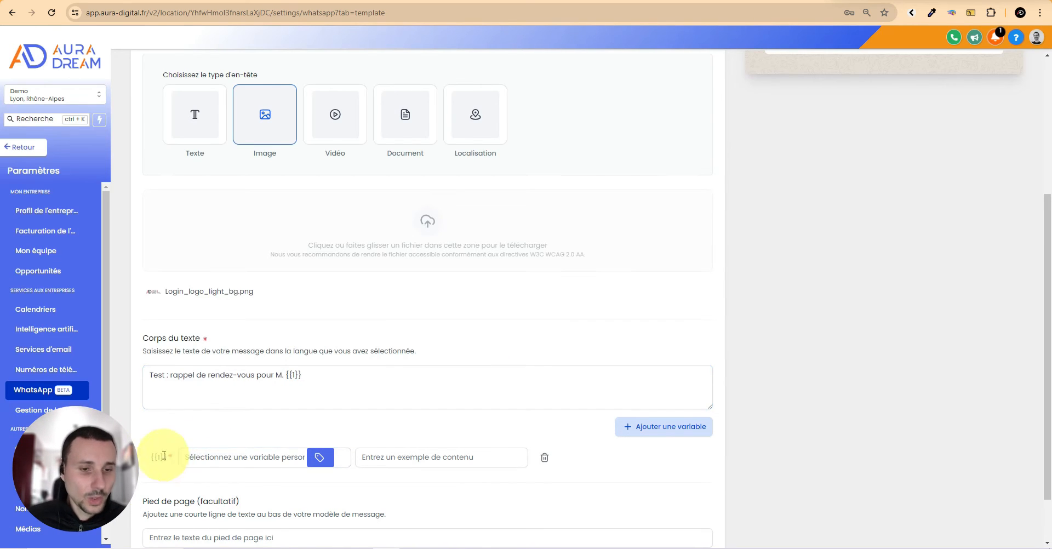
Step: Map variable {{1}} to the contact's last name field ({{contact.last_name}})
{"action": "left_click", "coordinate": [277, 454]}
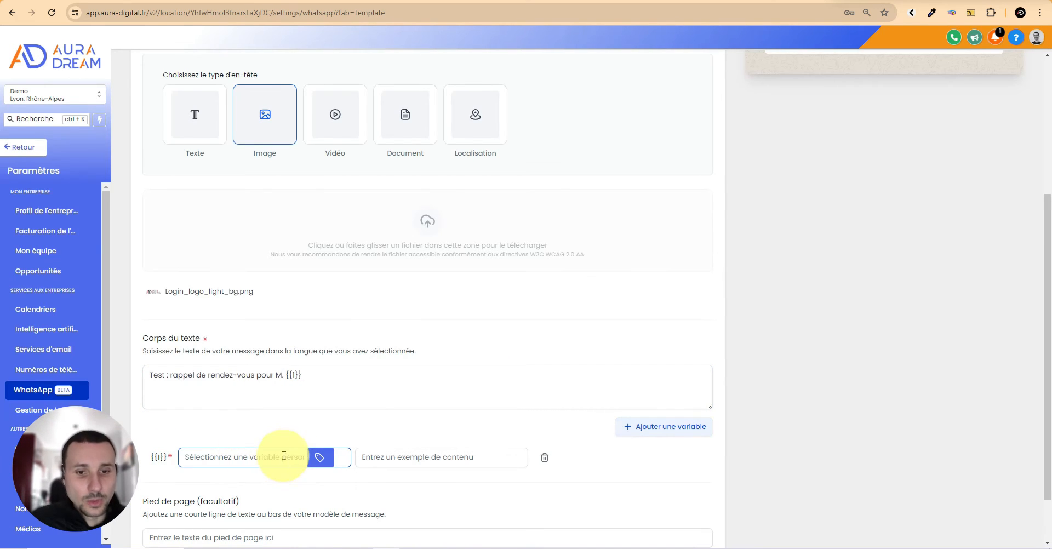
{"action": "left_click", "coordinate": [320, 457]}
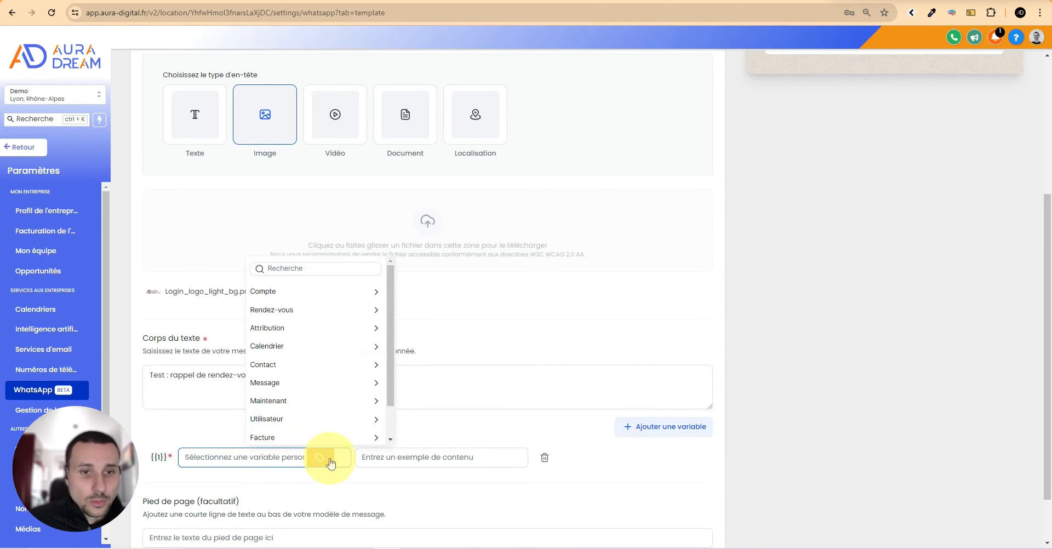
{"action": "left_click", "coordinate": [282, 364]}
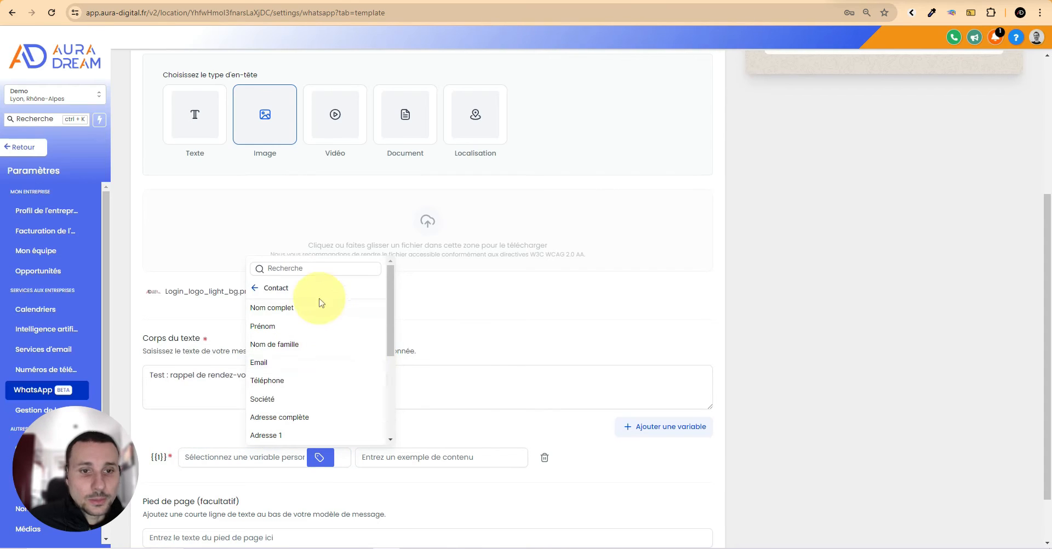
{"action": "left_click", "coordinate": [281, 345]}
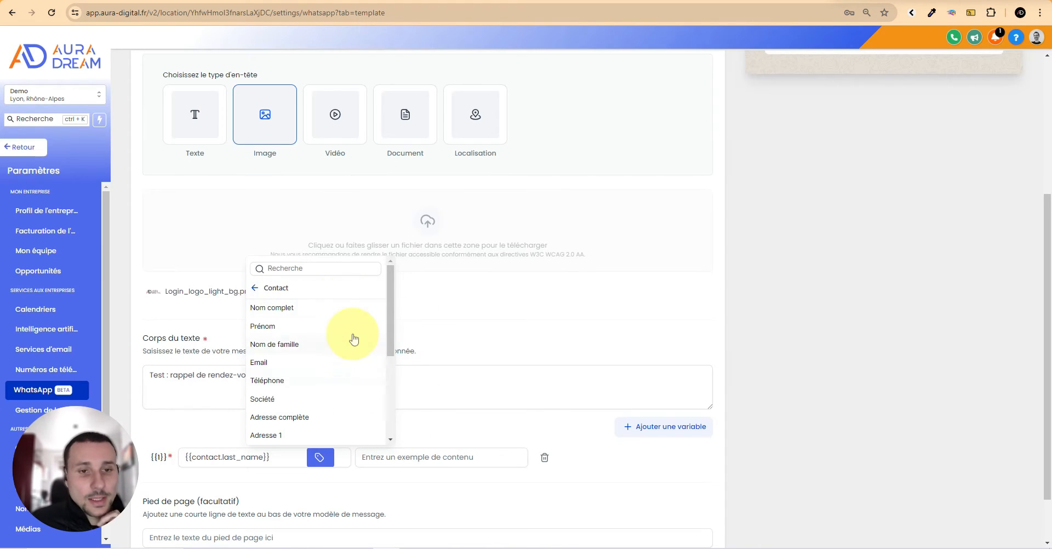
{"action": "scroll", "coordinate": [337, 323], "scroll_direction": "down", "scroll_amount": 5}
{"action": "scroll", "coordinate": [318, 357], "scroll_direction": "up", "scroll_amount": 5}
{"action": "left_click", "coordinate": [269, 288]}
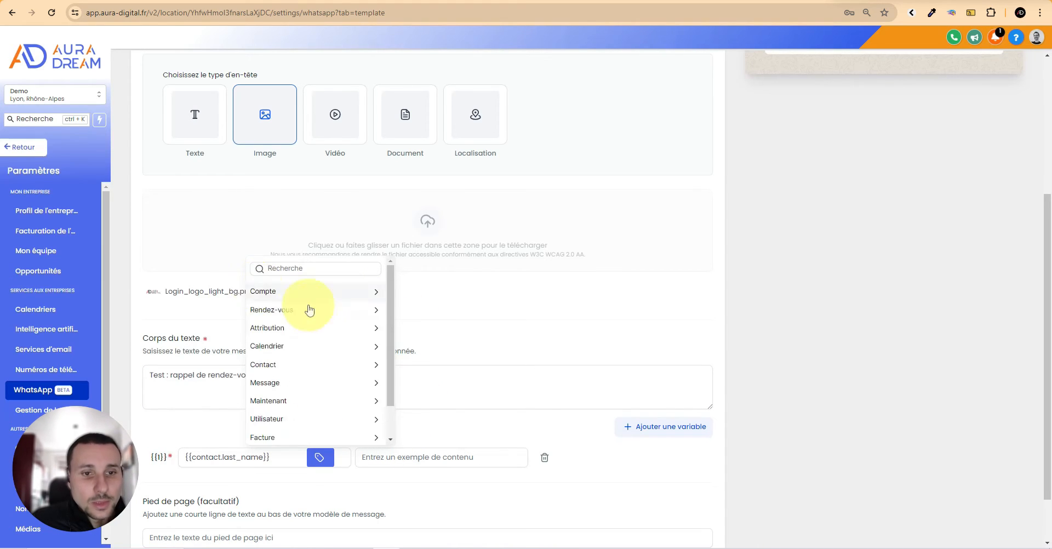
{"action": "scroll", "coordinate": [308, 307], "scroll_direction": "down", "scroll_amount": 3}
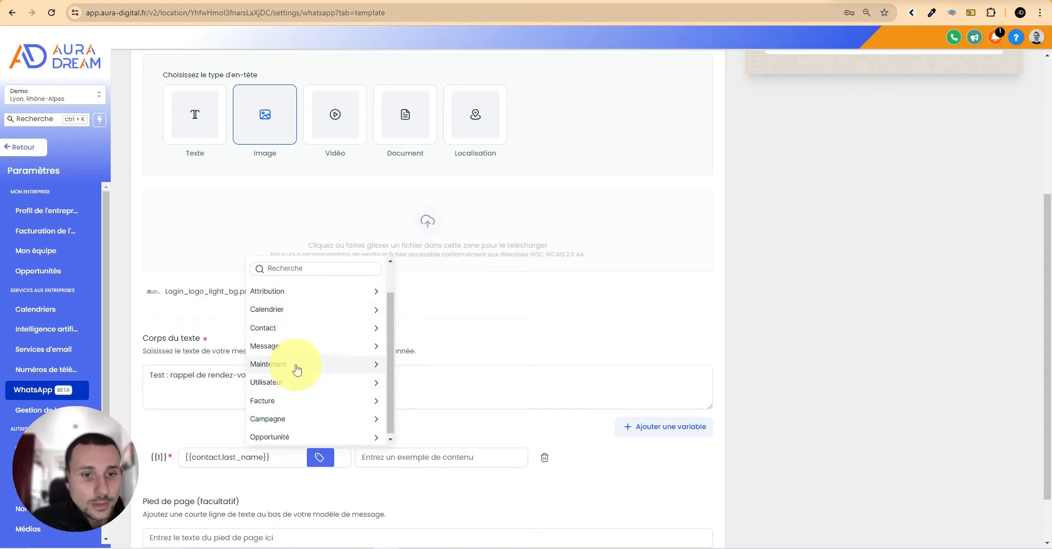
{"action": "scroll", "coordinate": [299, 334], "scroll_direction": "up", "scroll_amount": 2}
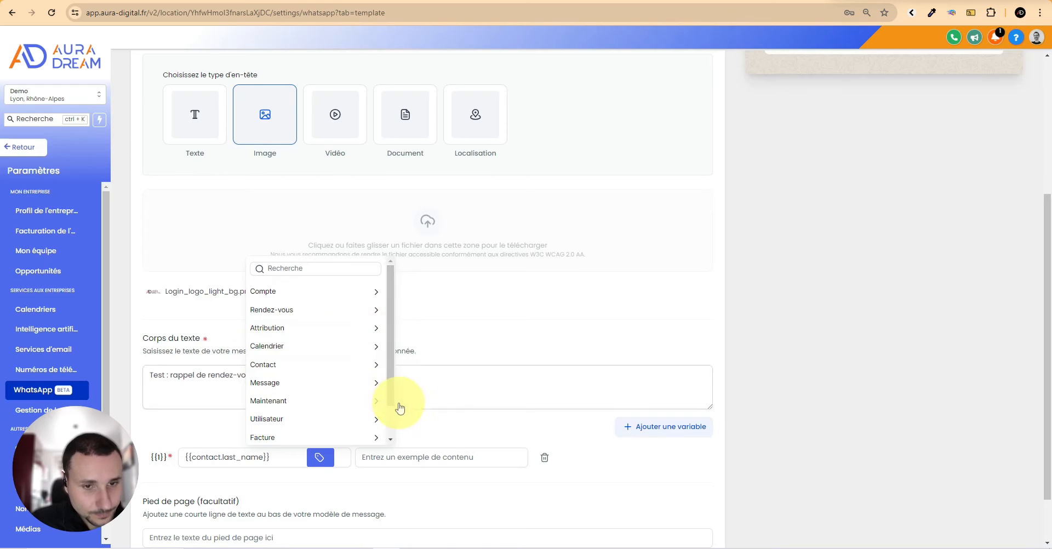
{"action": "scroll", "coordinate": [340, 323], "scroll_direction": "down", "scroll_amount": 2}
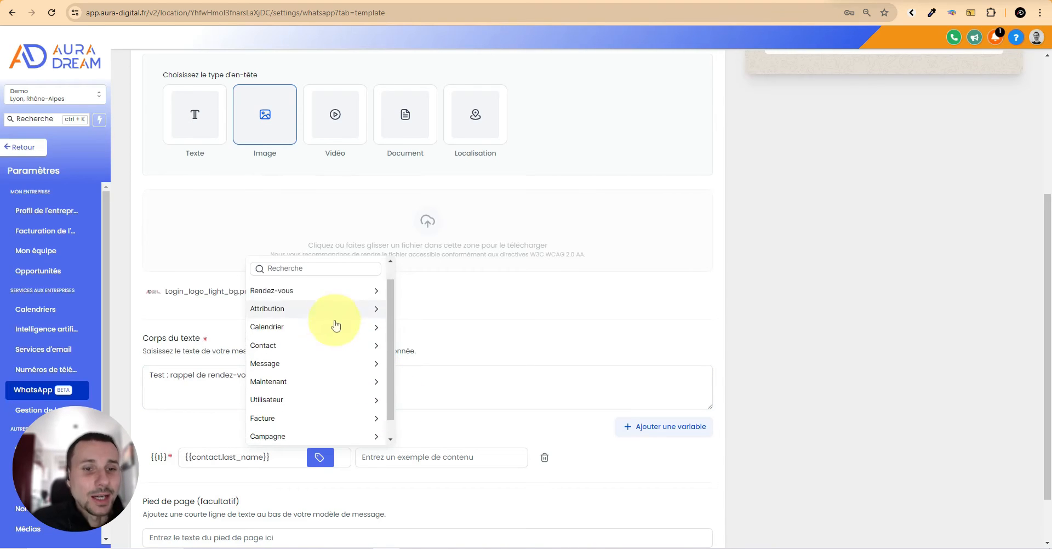
{"action": "left_click", "coordinate": [278, 401]}
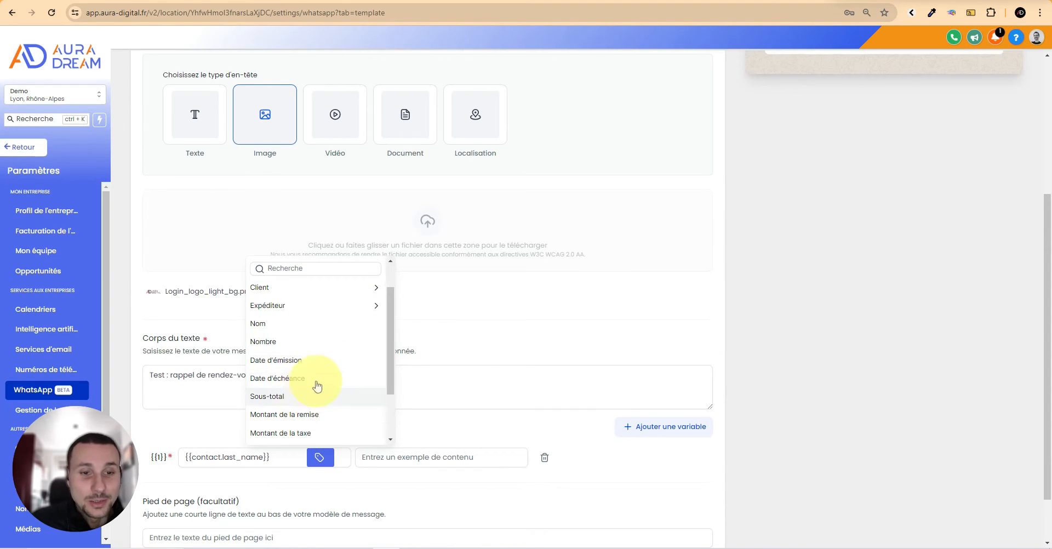
{"action": "scroll", "coordinate": [329, 368], "scroll_direction": "down", "scroll_amount": 1}
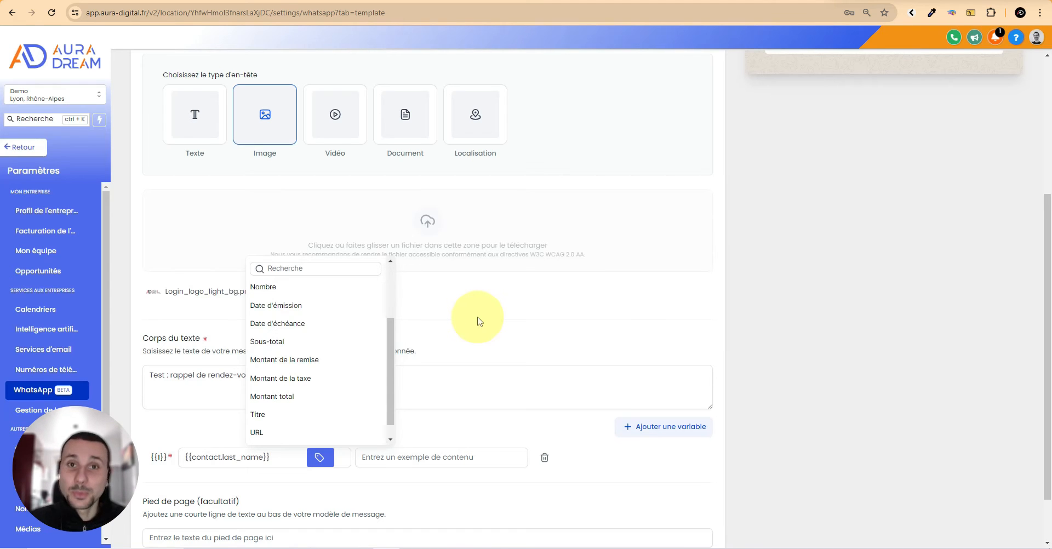
{"action": "left_click", "coordinate": [436, 425]}
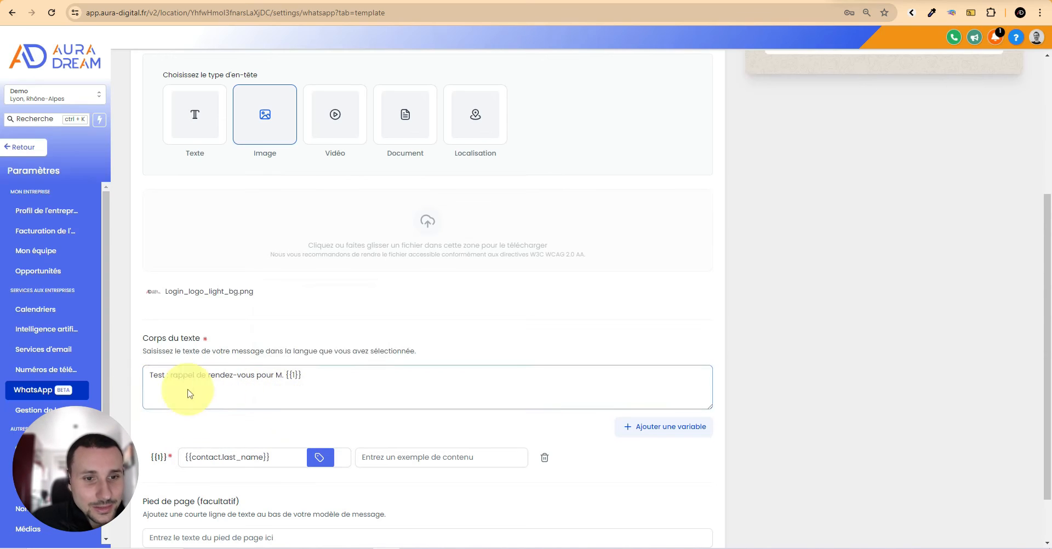
Step: Enter a sample surname as {{1}}'s example content and check the preview
{"action": "scroll", "coordinate": [320, 413], "scroll_direction": "down", "scroll_amount": 1}
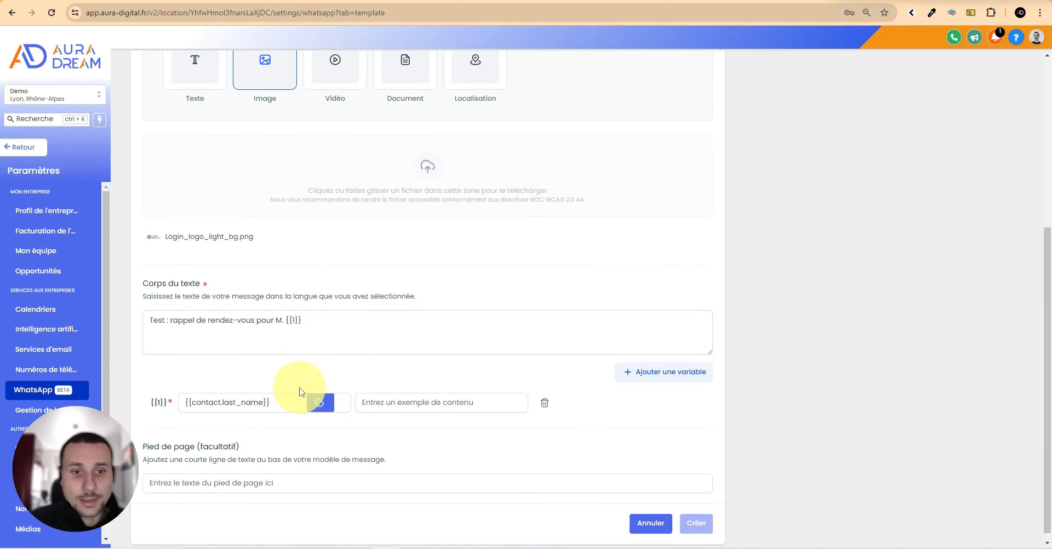
{"action": "left_click", "coordinate": [423, 402]}
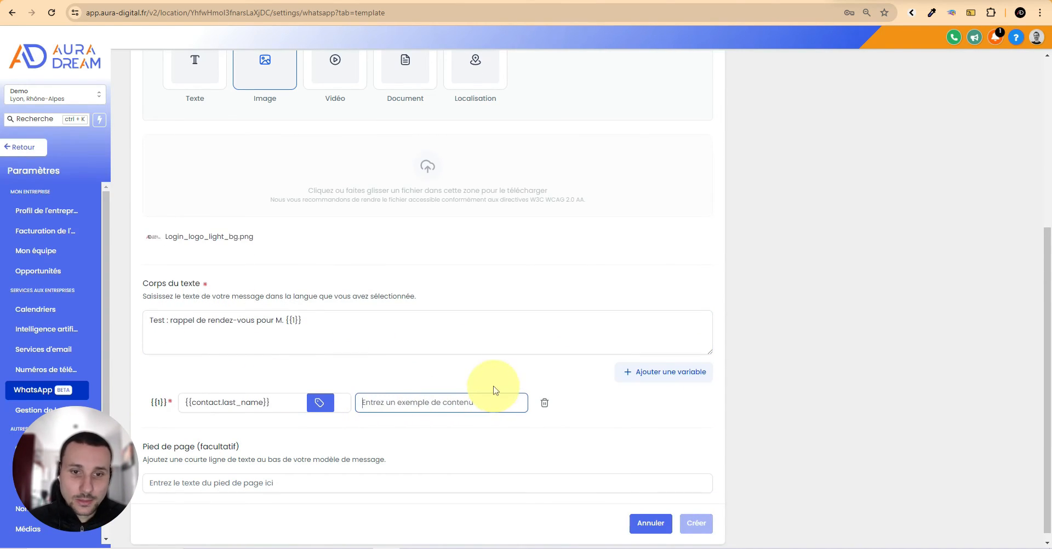
{"action": "type", "text": "DUPONT"}
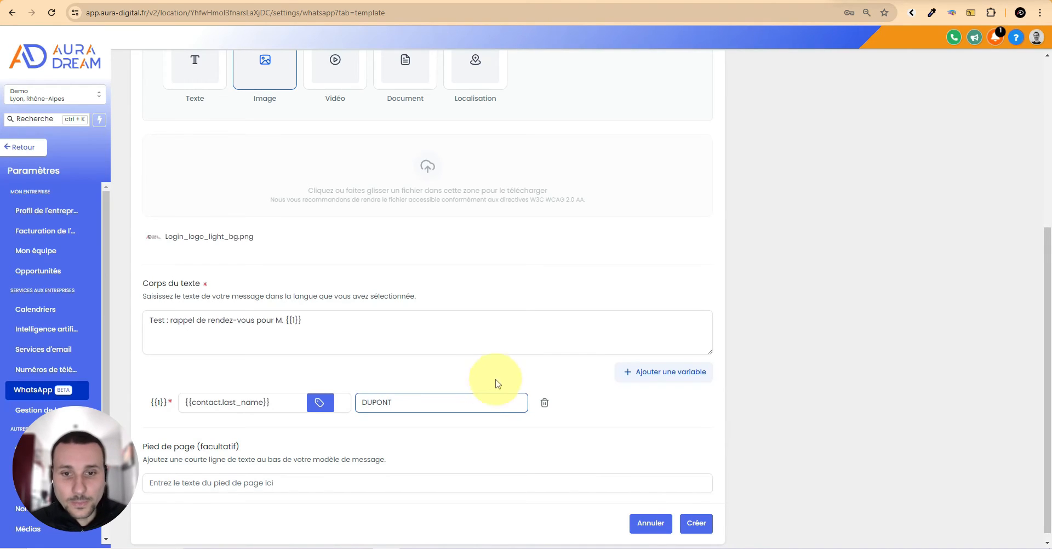
{"action": "left_click", "coordinate": [495, 374]}
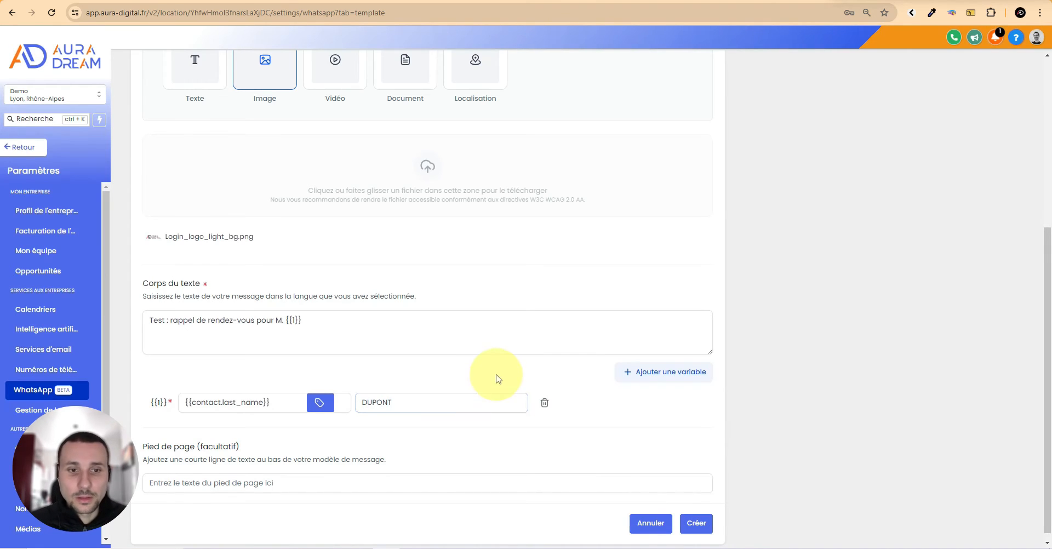
{"action": "scroll", "coordinate": [684, 366], "scroll_direction": "up", "scroll_amount": 5}
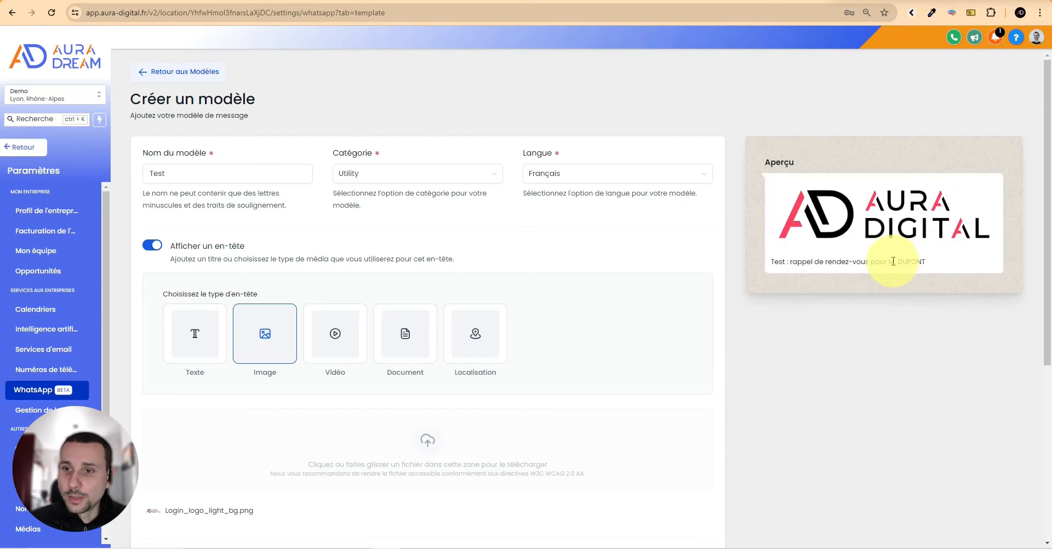
{"action": "scroll", "coordinate": [735, 321], "scroll_direction": "down", "scroll_amount": 5}
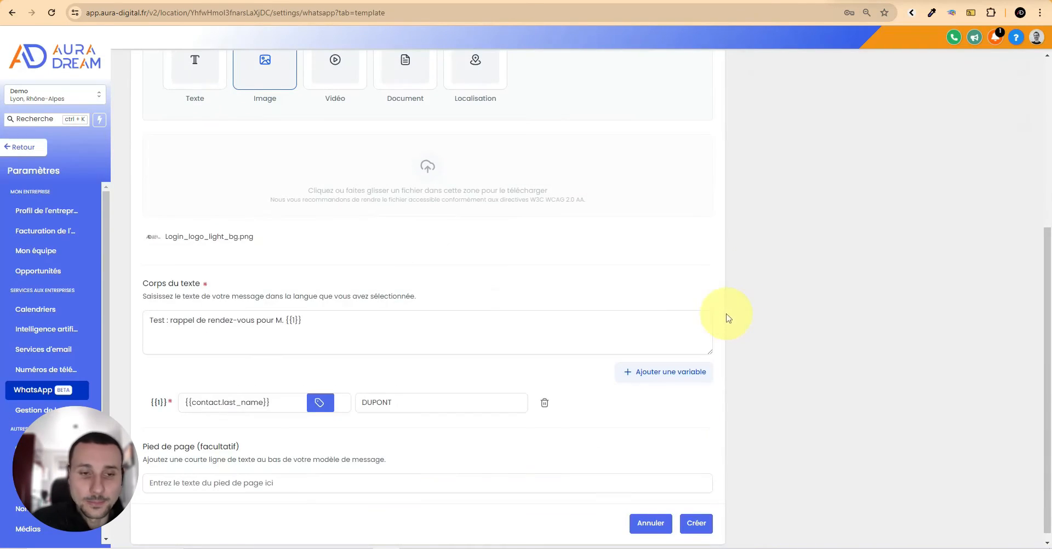
Step: Add a second variable {{2}} on a new body line labelled 'Date et heure du RDV :'
{"action": "left_click", "coordinate": [189, 328]}
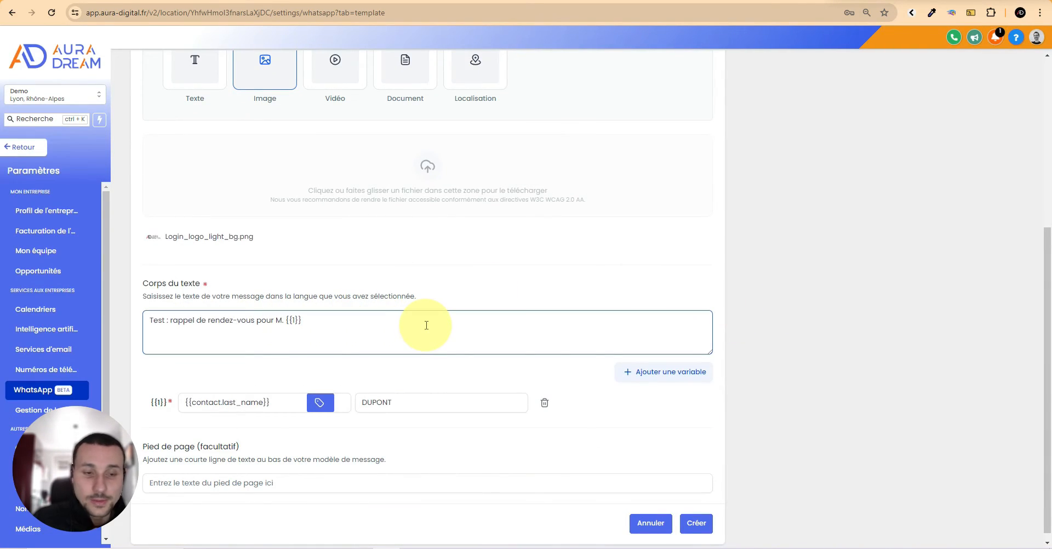
{"action": "left_click", "coordinate": [660, 371]}
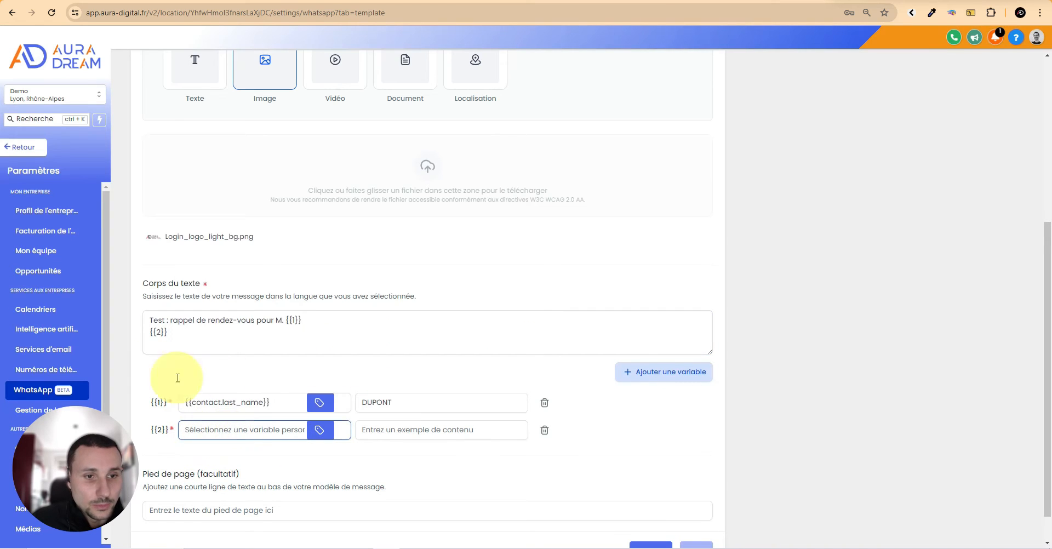
{"action": "left_click", "coordinate": [152, 338]}
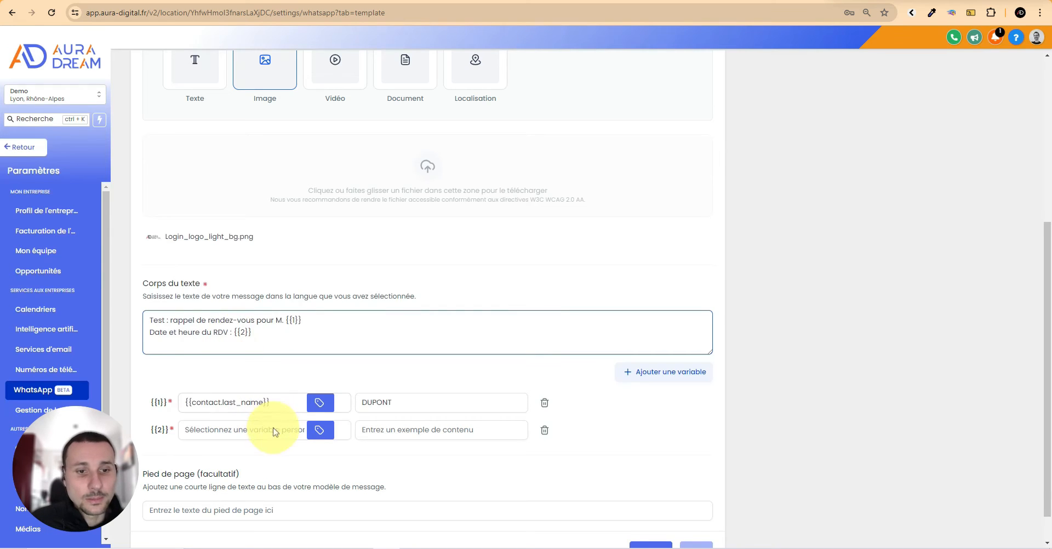
Step: Map {{2}} to the Rendez-vous start date and time ({{appointment.start_time}})
{"action": "left_click", "coordinate": [252, 429]}
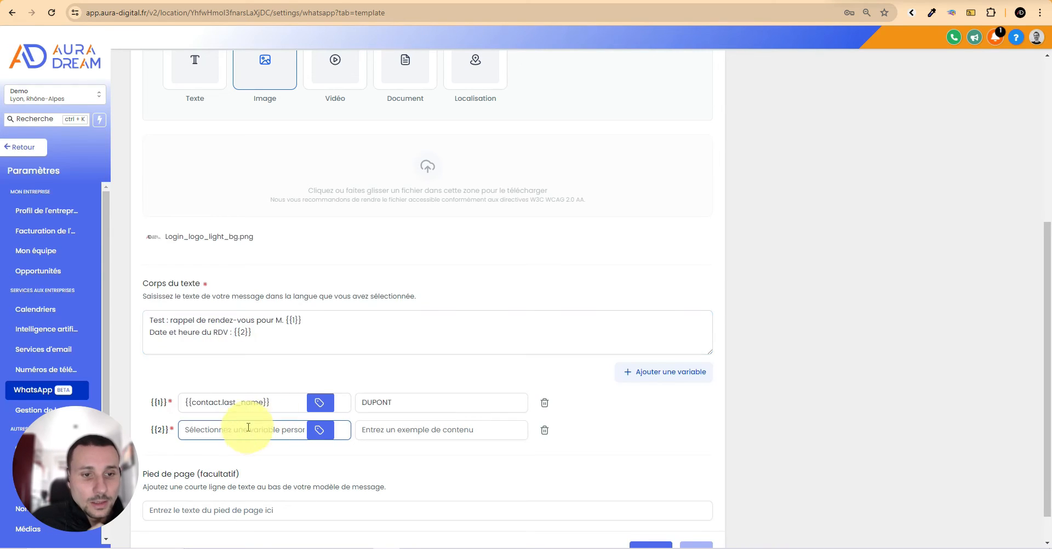
{"action": "left_click", "coordinate": [323, 430]}
{"action": "left_click", "coordinate": [296, 319]}
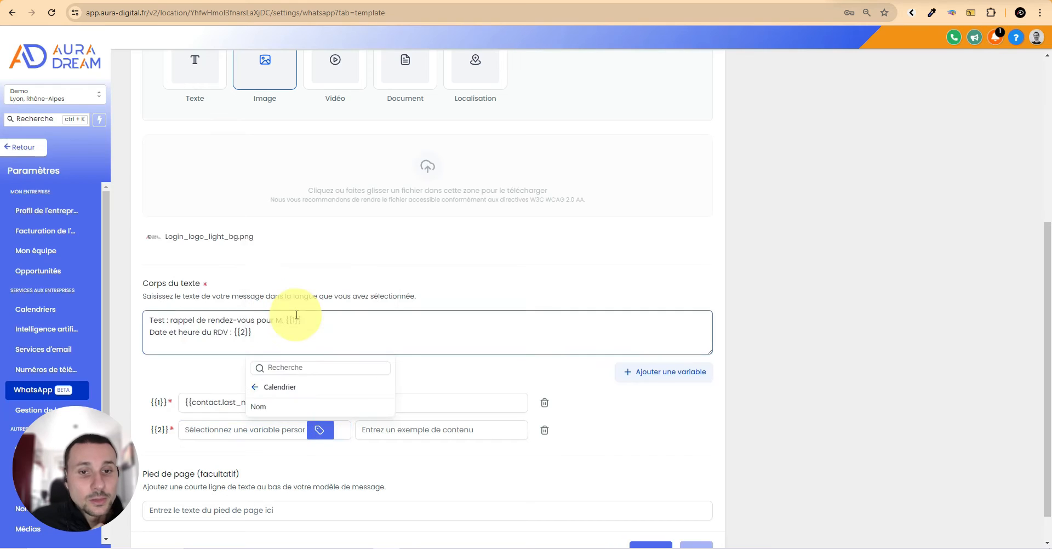
{"action": "left_click", "coordinate": [256, 387]}
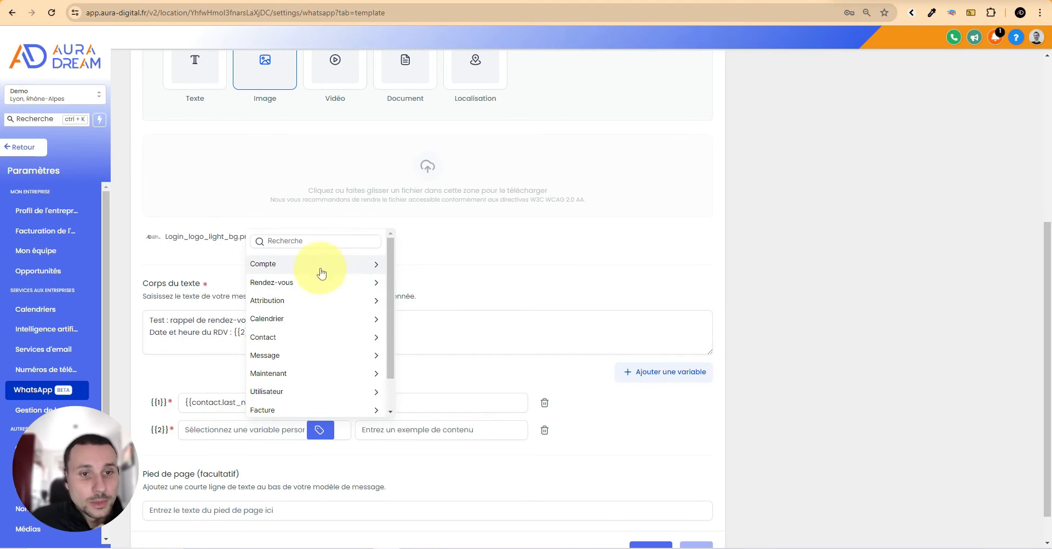
{"action": "left_click", "coordinate": [298, 283]}
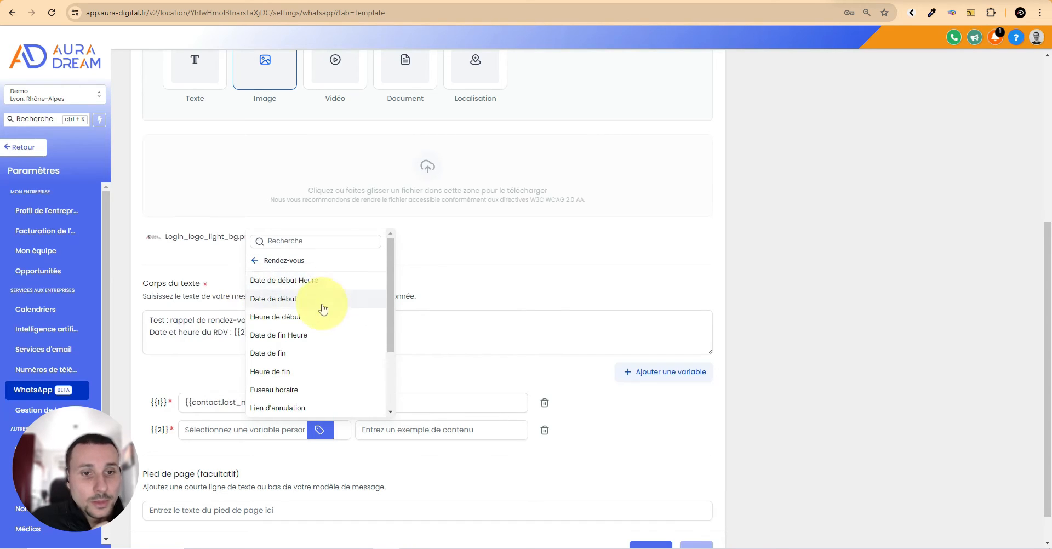
{"action": "scroll", "coordinate": [339, 341], "scroll_direction": "down", "scroll_amount": 3}
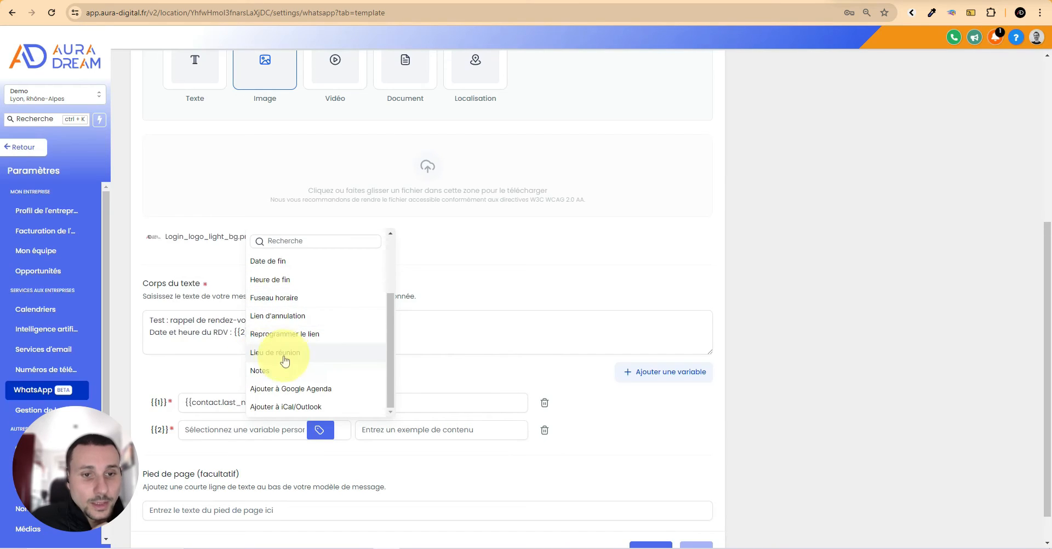
{"action": "scroll", "coordinate": [309, 356], "scroll_direction": "up", "scroll_amount": 3}
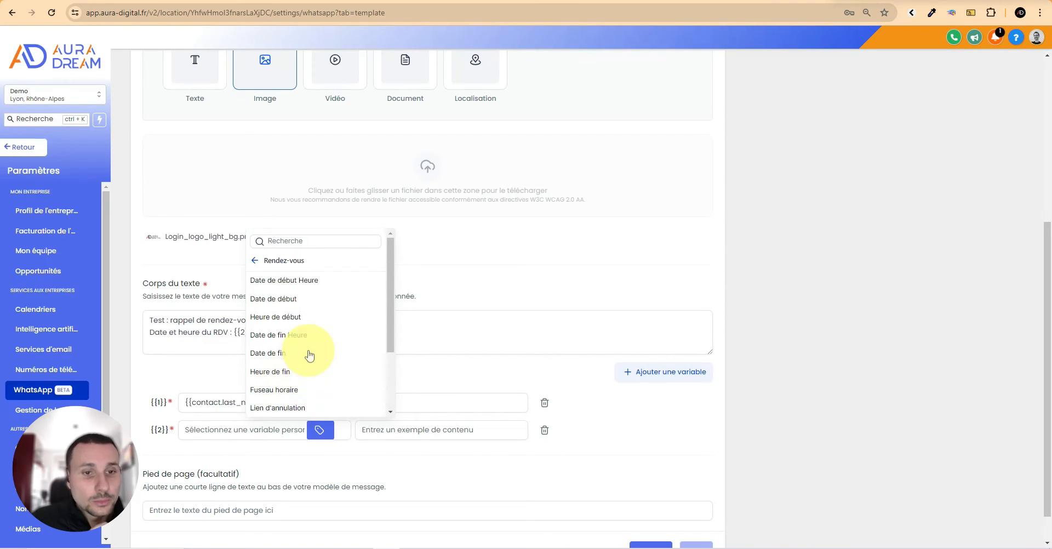
{"action": "left_click", "coordinate": [296, 282]}
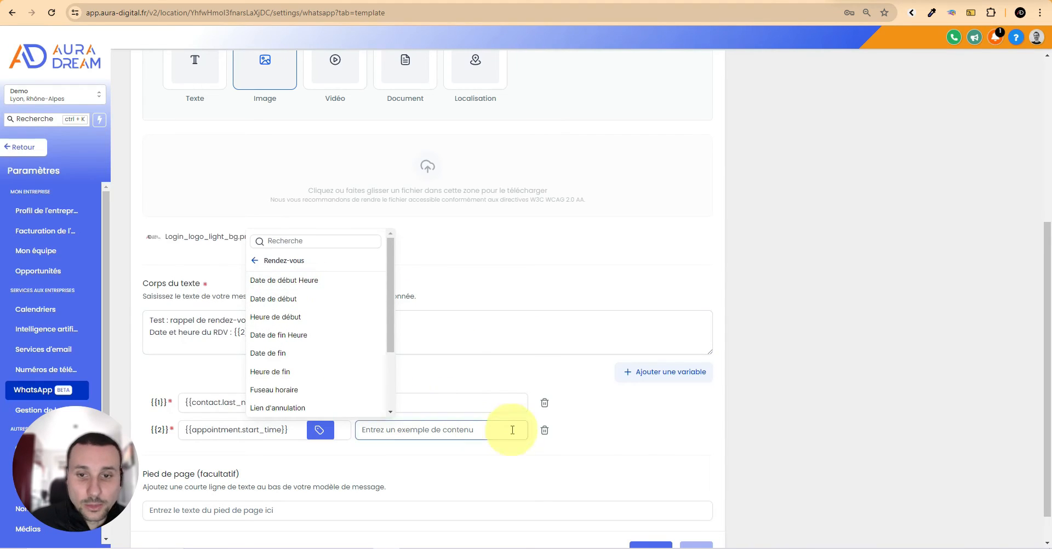
{"action": "left_click", "coordinate": [637, 431]}
Step: Enter 06/07 14h30 as the example for {{2}} and check the preview
{"action": "scroll", "coordinate": [637, 432], "scroll_direction": "down", "scroll_amount": 1}
{"action": "left_click", "coordinate": [402, 391]}
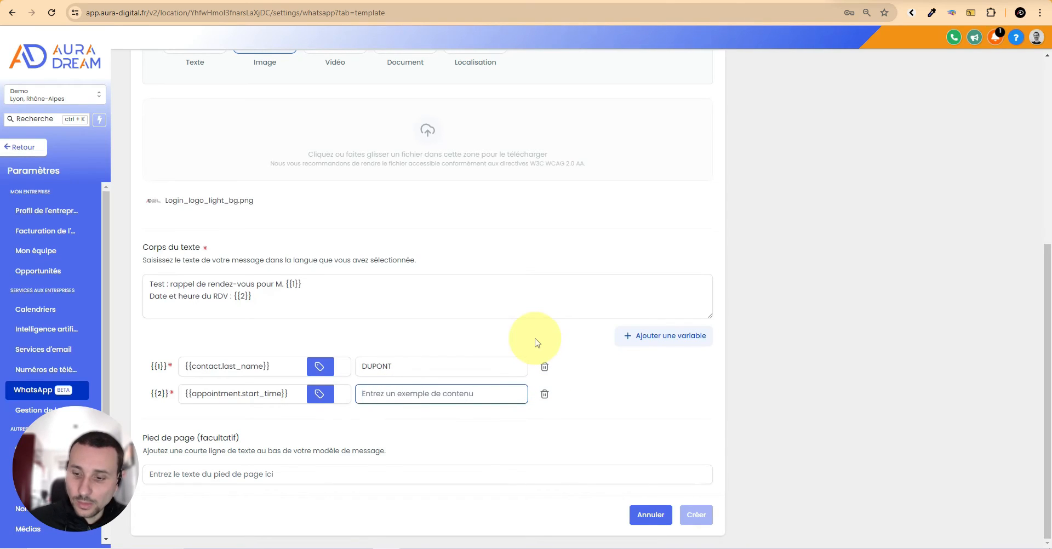
{"action": "type", "text": "06/07 14h30"}
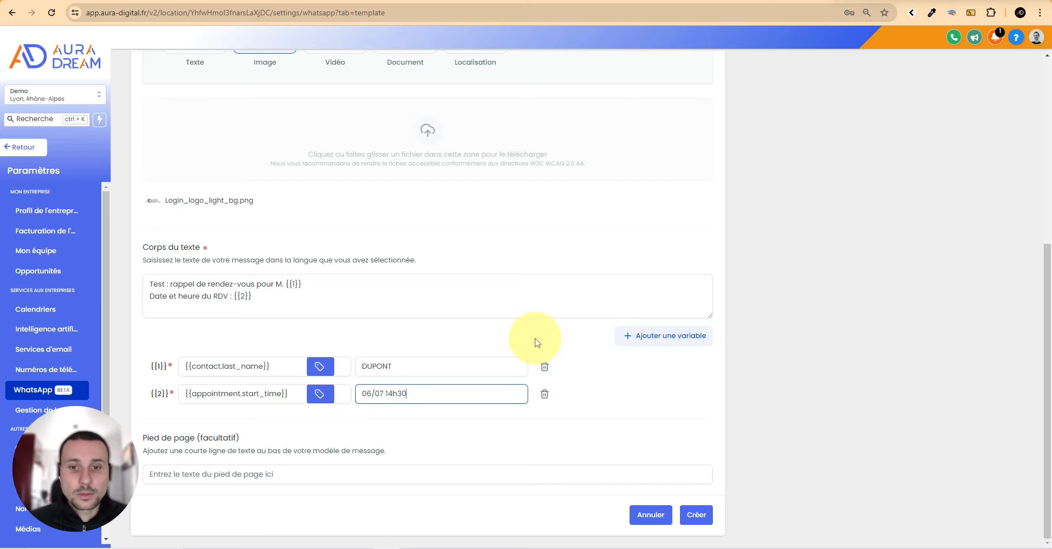
{"action": "left_click", "coordinate": [606, 352]}
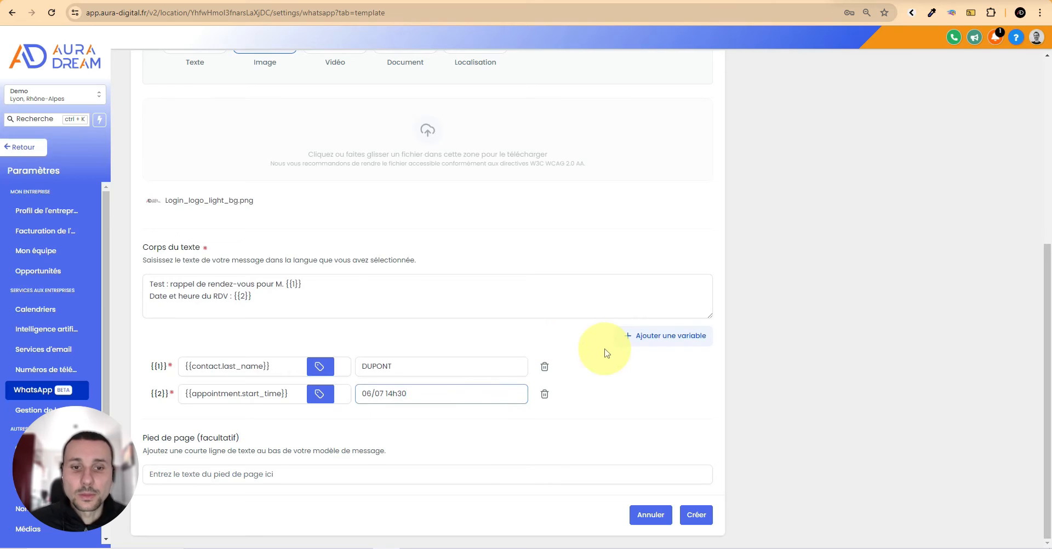
{"action": "scroll", "coordinate": [685, 302], "scroll_direction": "up", "scroll_amount": 5}
{"action": "scroll", "coordinate": [781, 200], "scroll_direction": "up", "scroll_amount": 1}
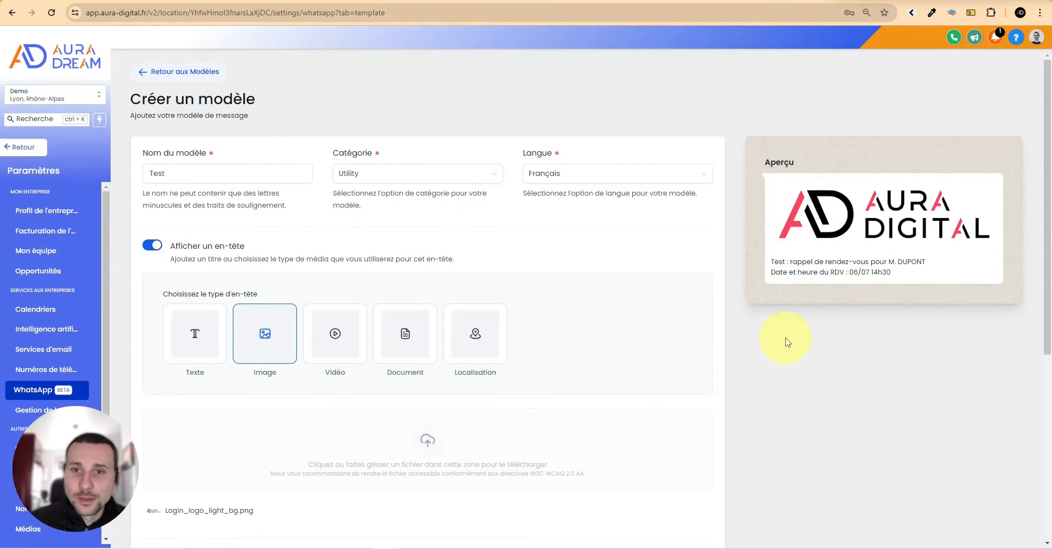
{"action": "scroll", "coordinate": [824, 268], "scroll_direction": "down", "scroll_amount": 5}
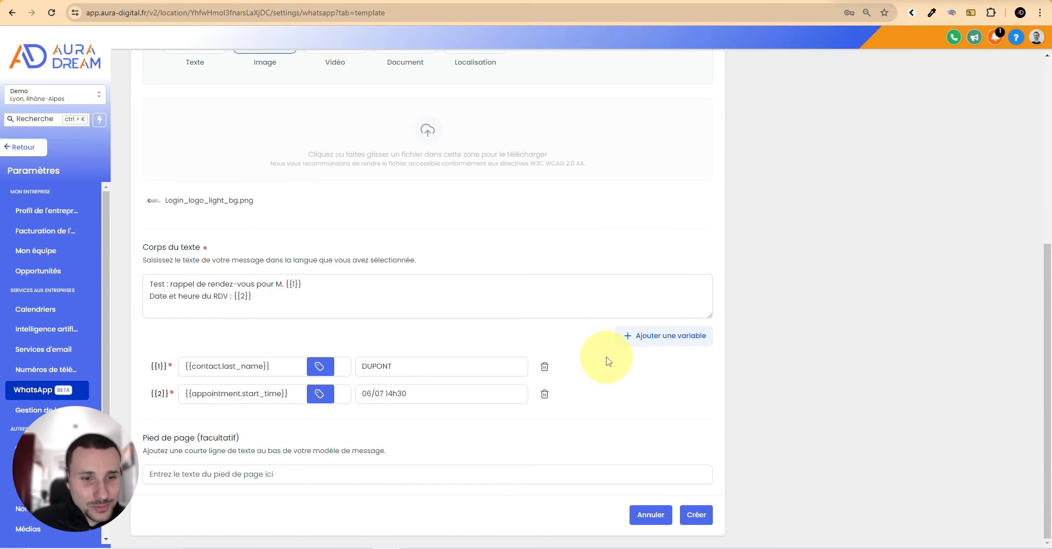
Step: Enter 'Propulsé par GHL France' as the template footer and check it in the Aperçu preview
{"action": "left_click", "coordinate": [208, 477]}
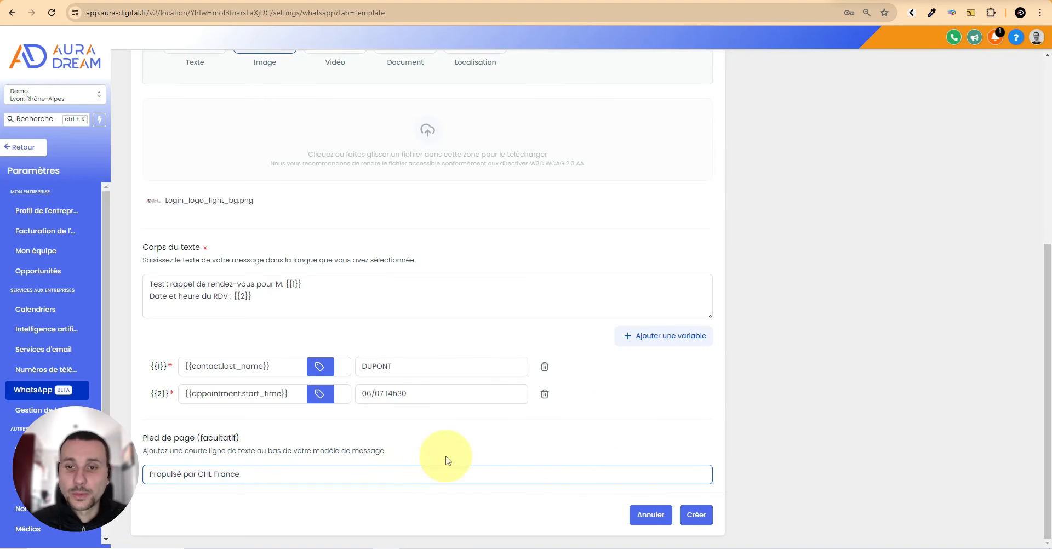
{"action": "left_click", "coordinate": [700, 387]}
{"action": "scroll", "coordinate": [712, 378], "scroll_direction": "up", "scroll_amount": 6}
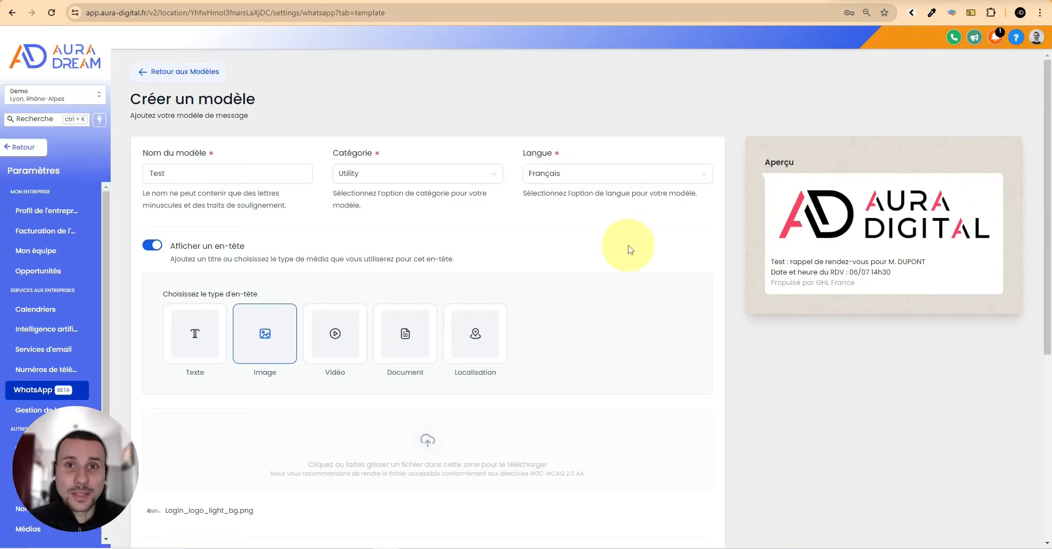
{"action": "scroll", "coordinate": [754, 277], "scroll_direction": "down", "scroll_amount": 6}
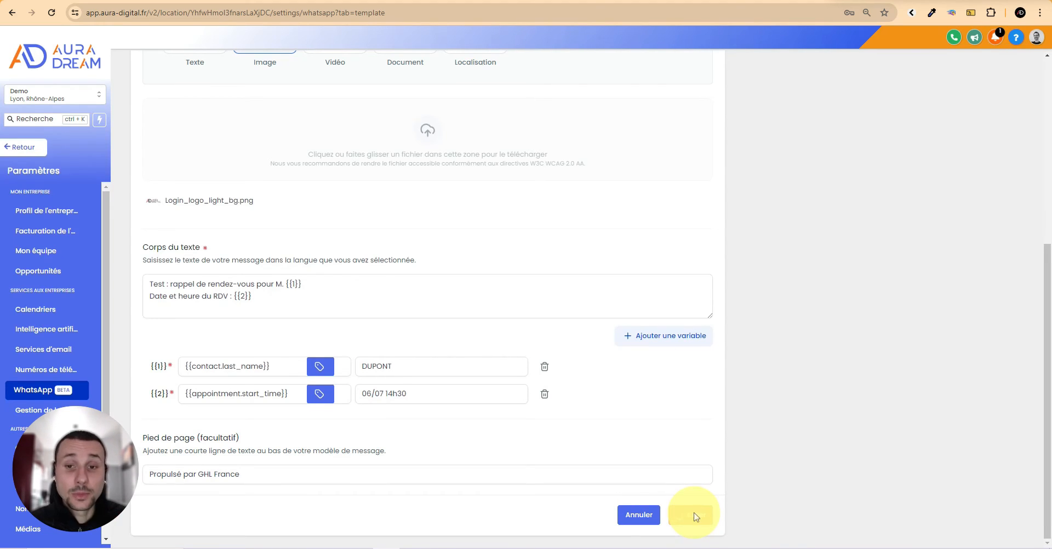
Step: Create the 'test' template, confirm it shows Approuvé, and go to the Contacts list
{"action": "left_click", "coordinate": [693, 513]}
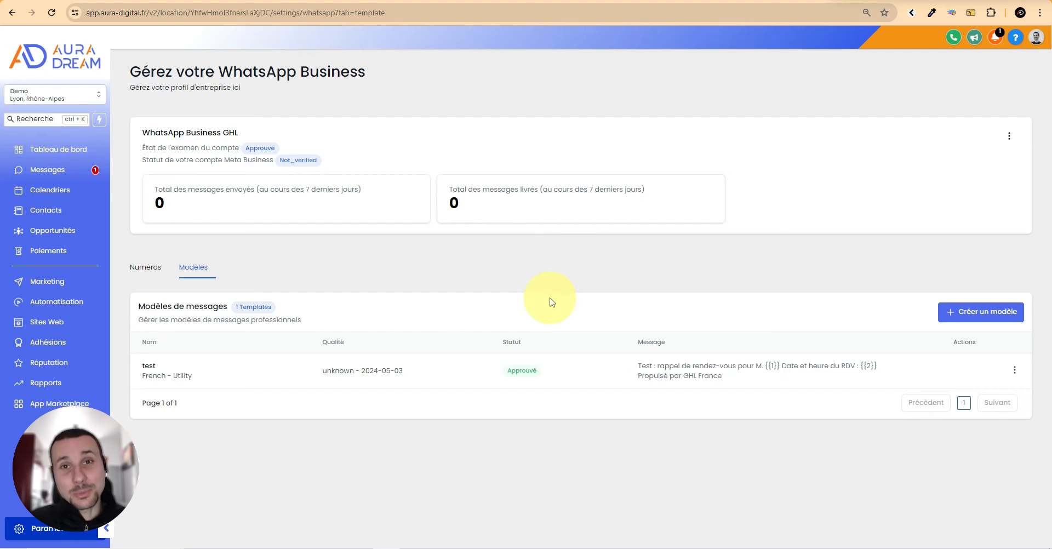
{"action": "left_click", "coordinate": [43, 218]}
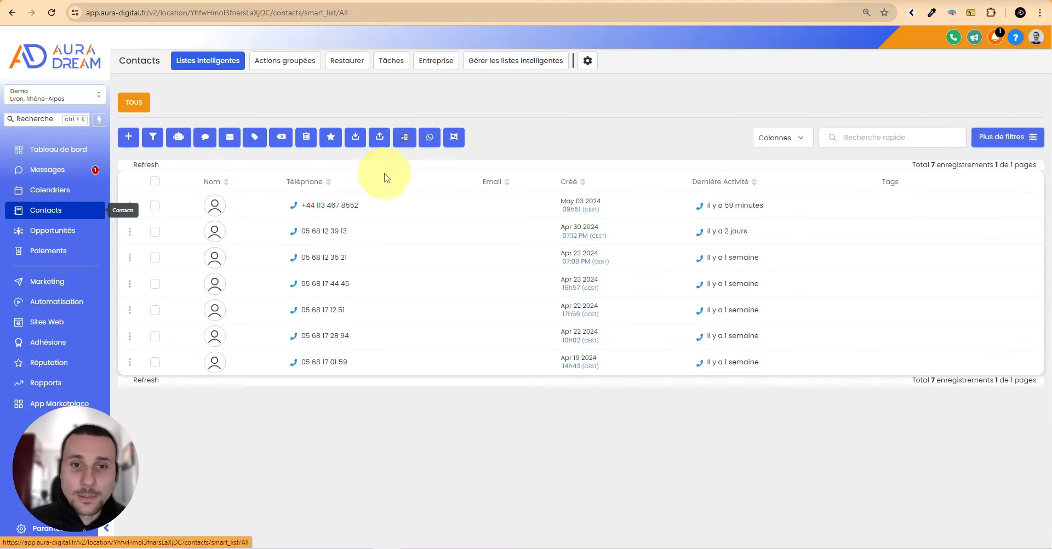
Step: Open the test contact's conversation and switch the message composer to WhatsApp
{"action": "left_click", "coordinate": [128, 136]}
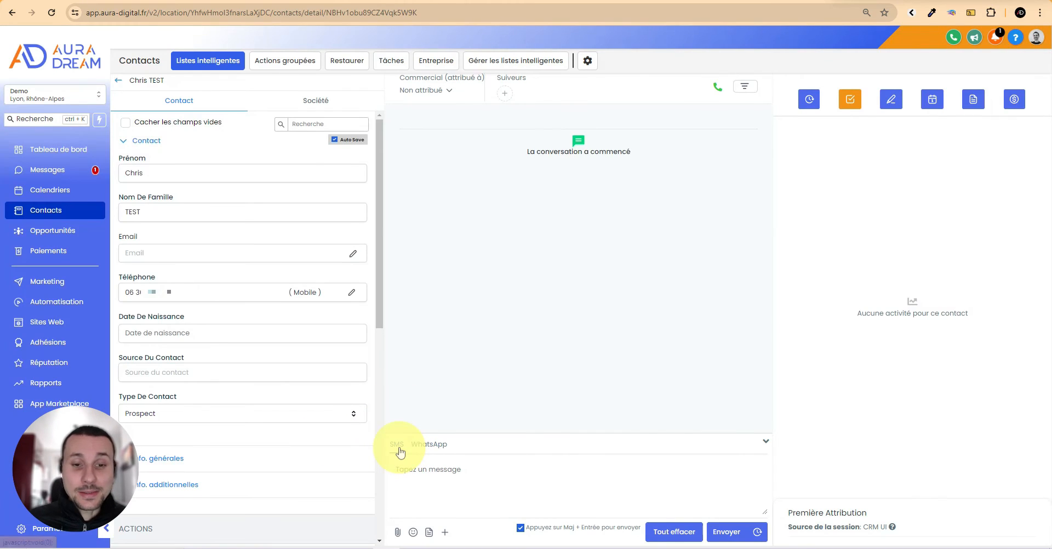
{"action": "left_click", "coordinate": [426, 449]}
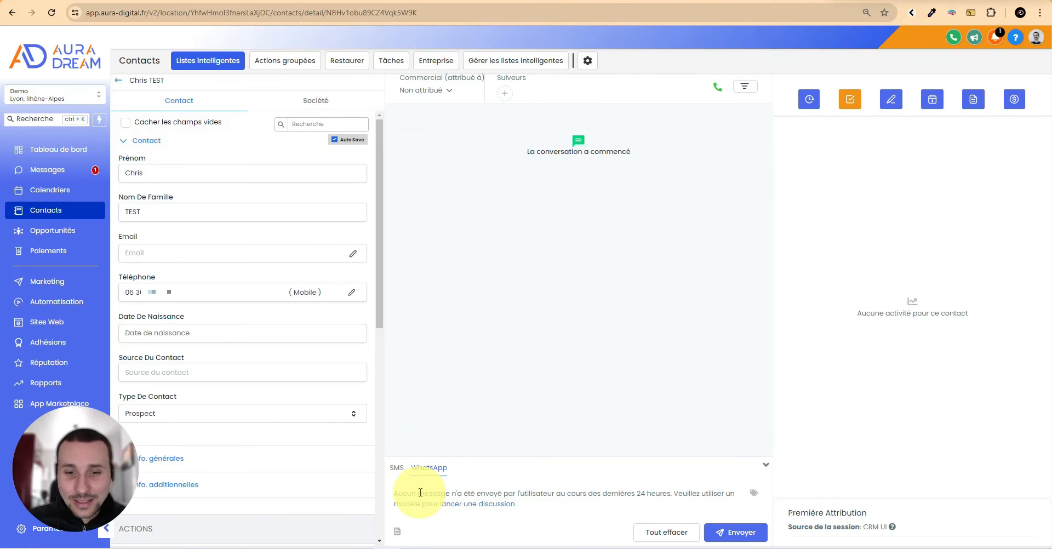
{"action": "left_click_drag", "start_coordinate": [480, 494], "coordinate": [664, 496]}
{"action": "left_click", "coordinate": [664, 496]}
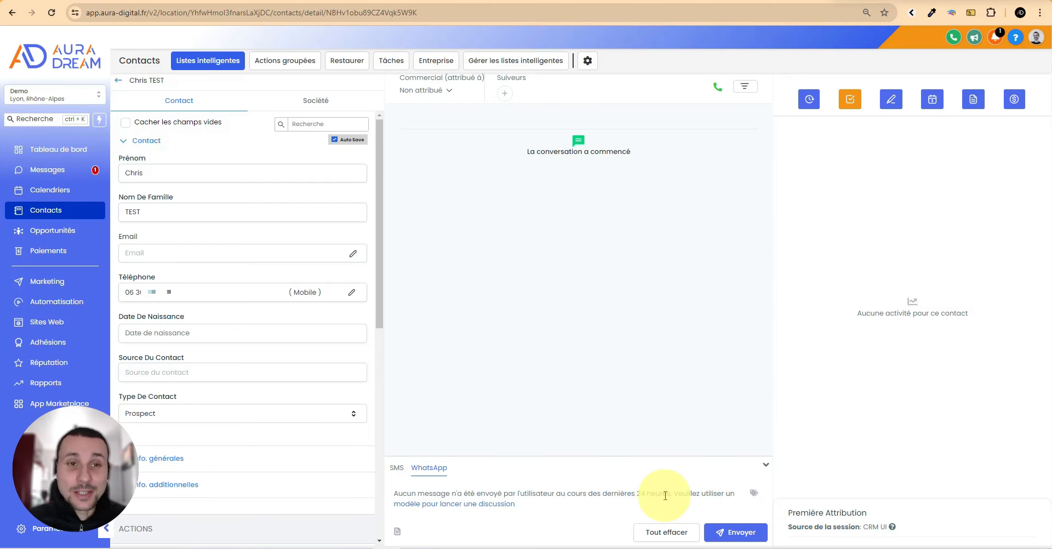
Step: Load the 'test (FR)' template into the WhatsApp message and send it
{"action": "left_click", "coordinate": [470, 510]}
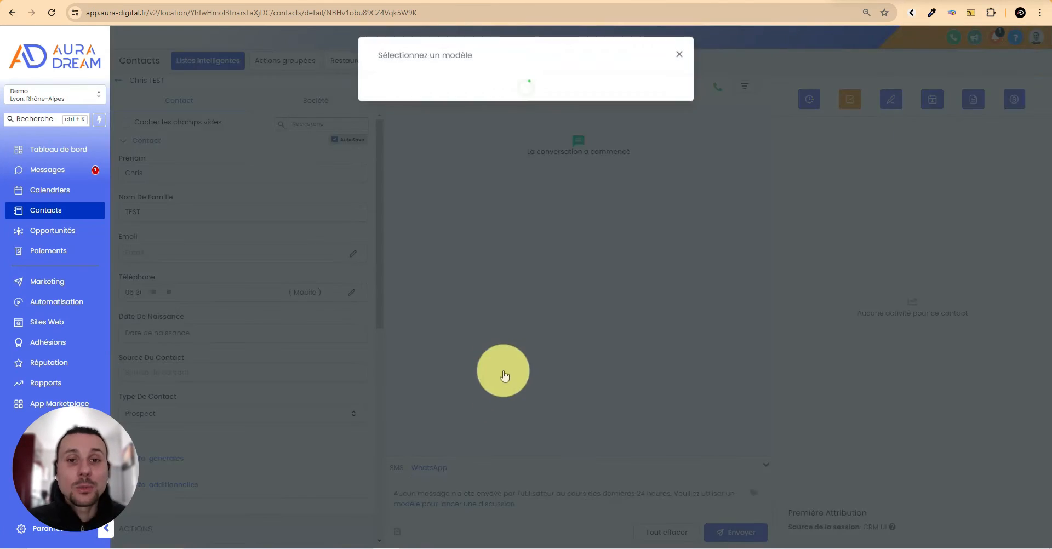
{"action": "left_click", "coordinate": [467, 102]}
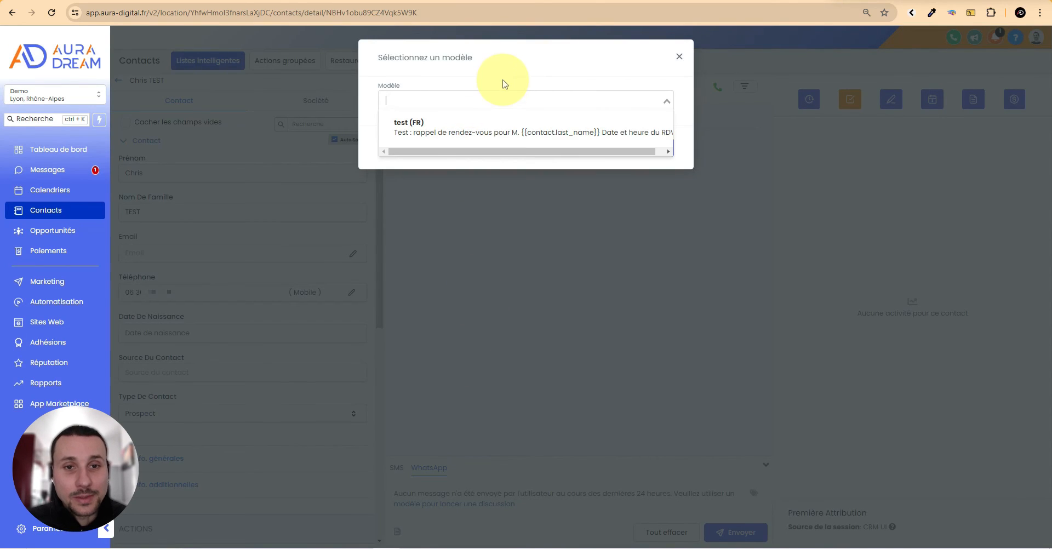
{"action": "left_click", "coordinate": [445, 133]}
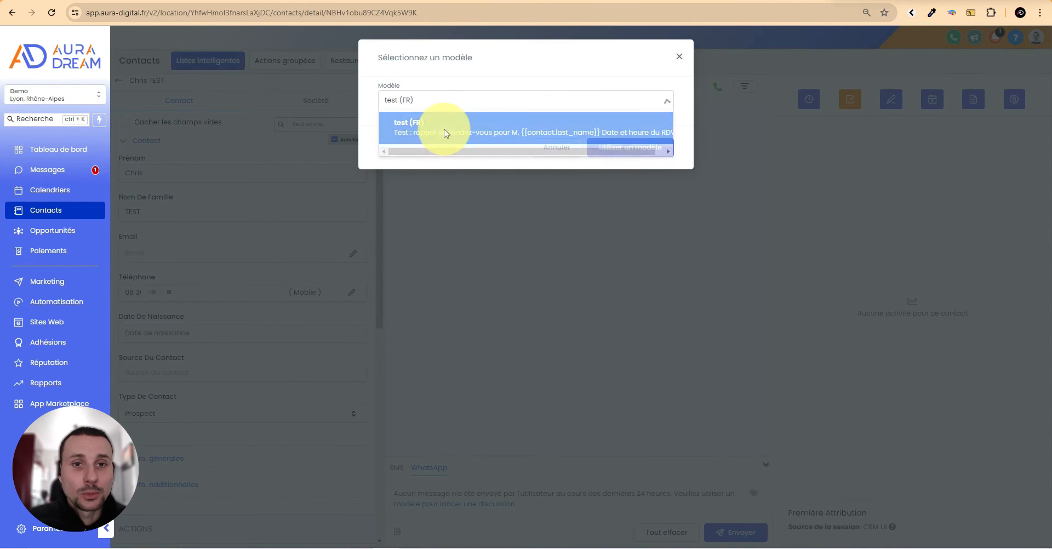
{"action": "left_click", "coordinate": [624, 149]}
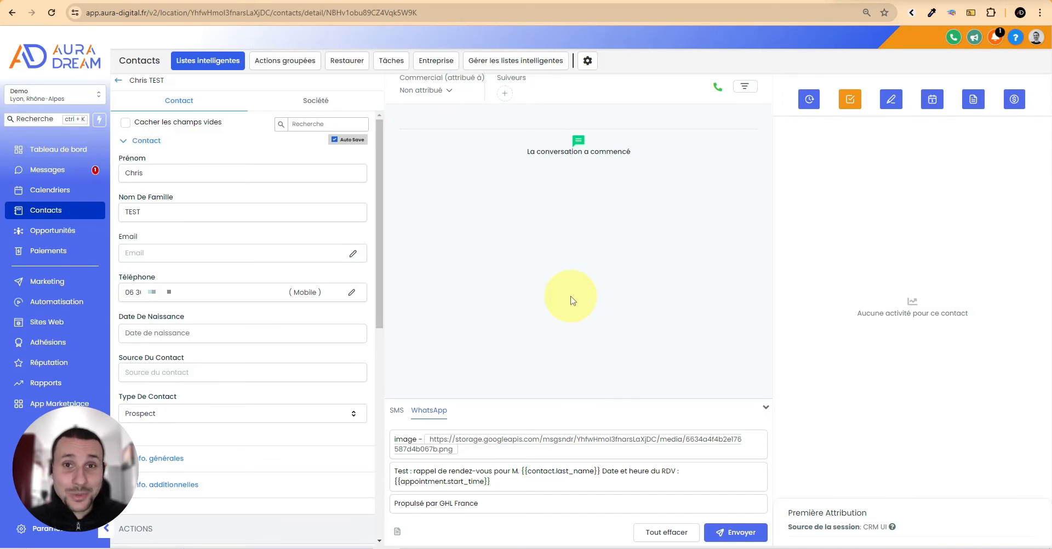
{"action": "left_click", "coordinate": [510, 474]}
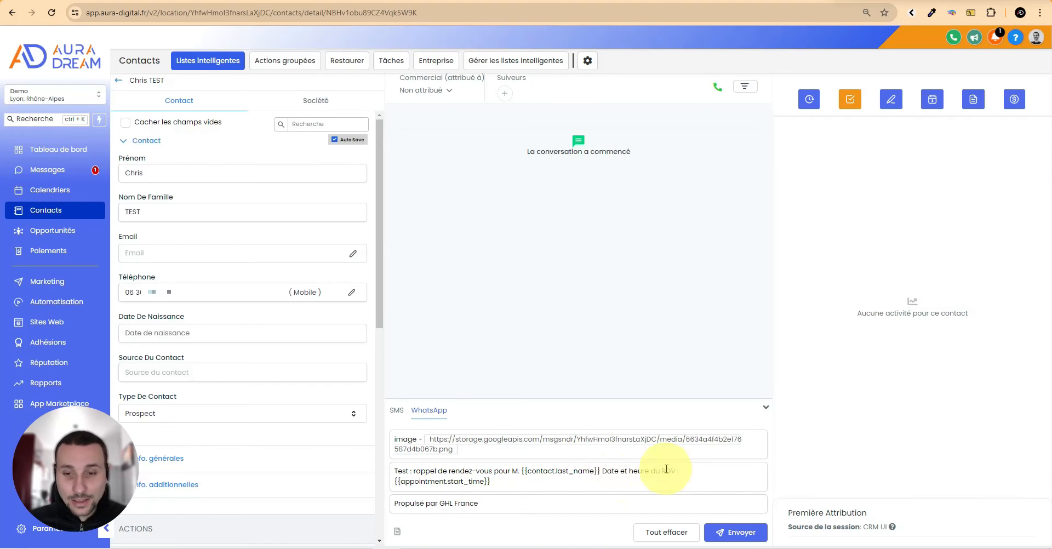
{"action": "left_click", "coordinate": [738, 529]}
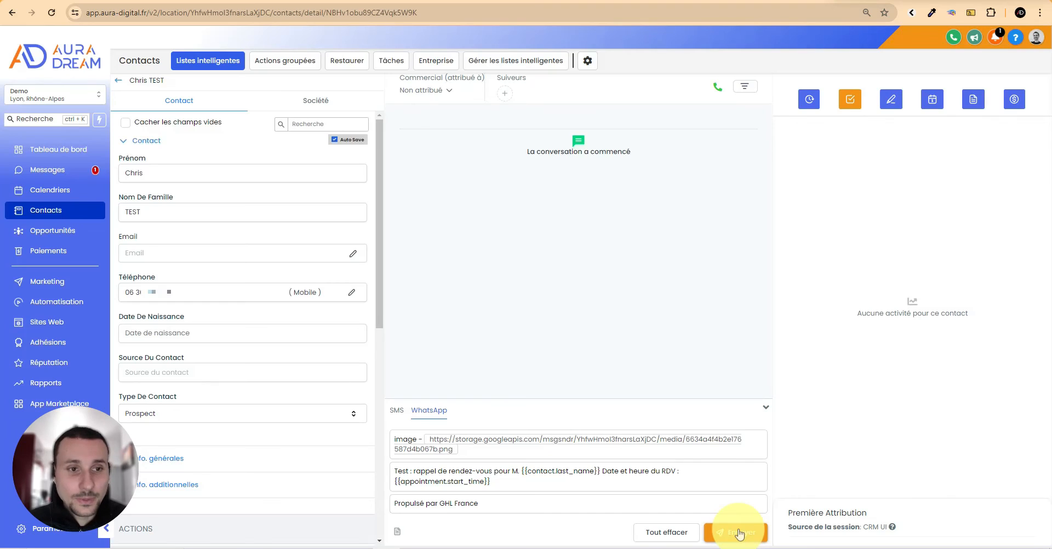
Step: Send the reminder template, wait for the 'OK merci !' reply, then go to Automatisation
{"action": "left_click", "coordinate": [729, 533]}
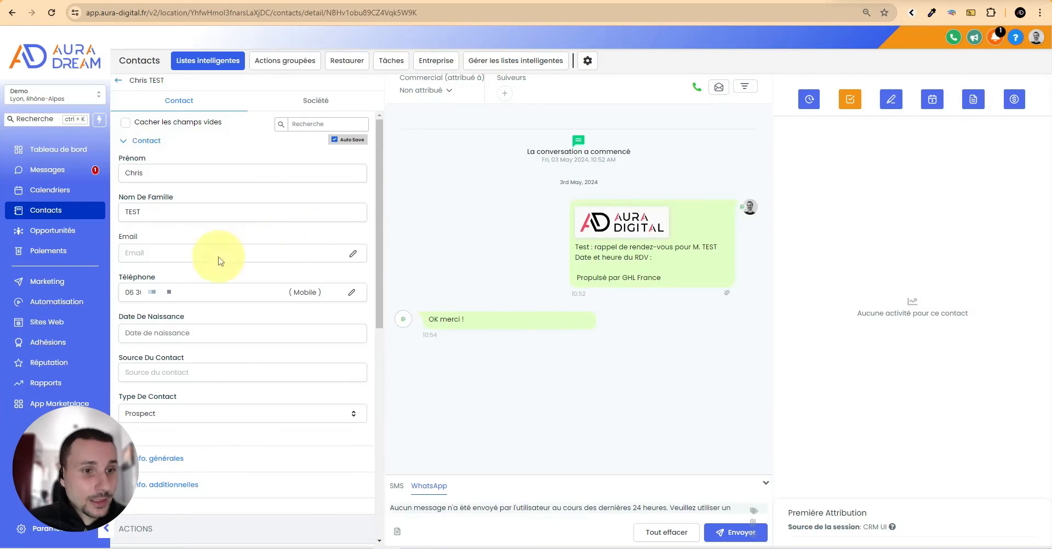
{"action": "left_click", "coordinate": [39, 303]}
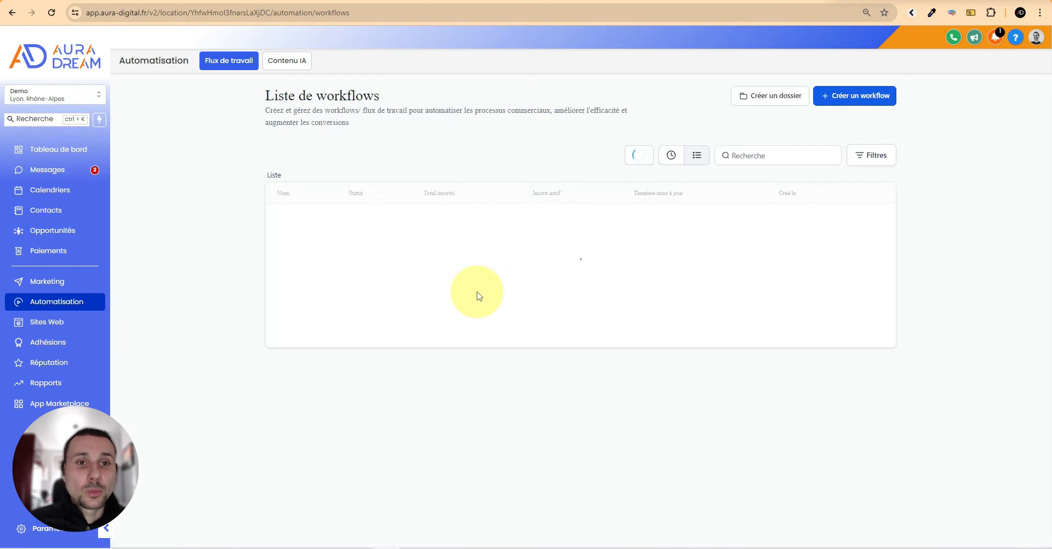
Step: Create a workflow from scratch with the 'Le Client A Répondu' trigger
{"action": "left_click", "coordinate": [856, 95]}
{"action": "left_click", "coordinate": [858, 132]}
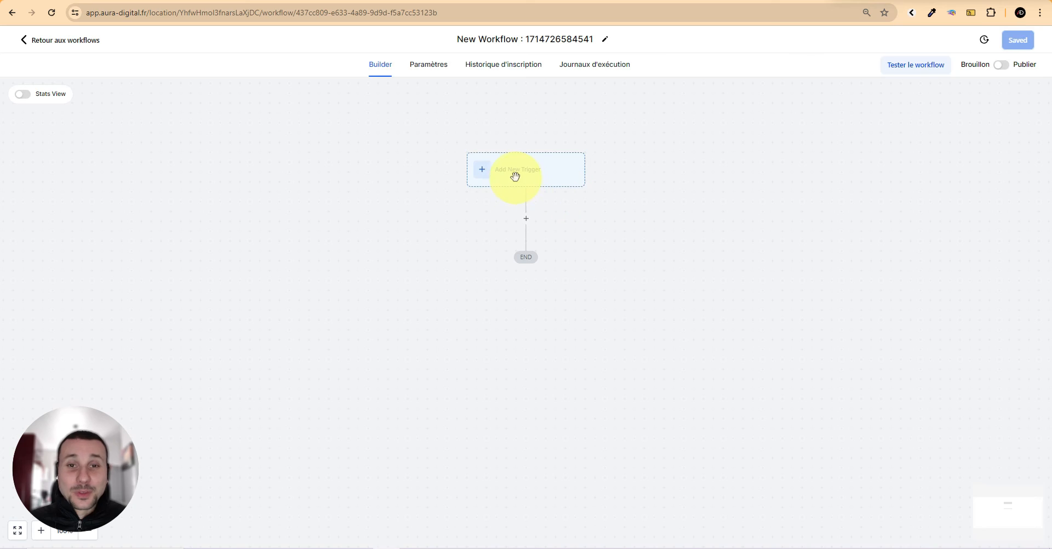
{"action": "left_click", "coordinate": [515, 172]}
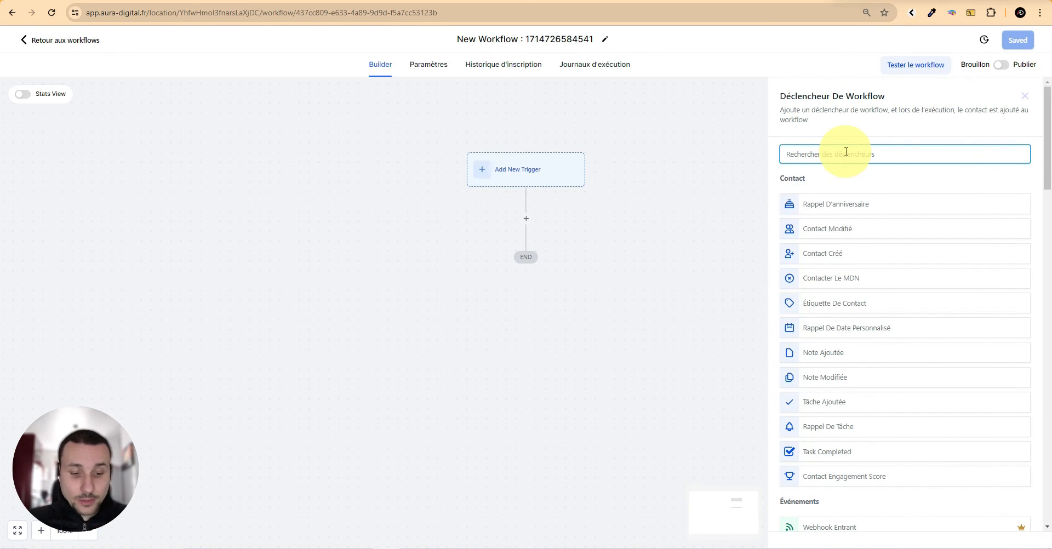
{"action": "type", "text": "cli"}
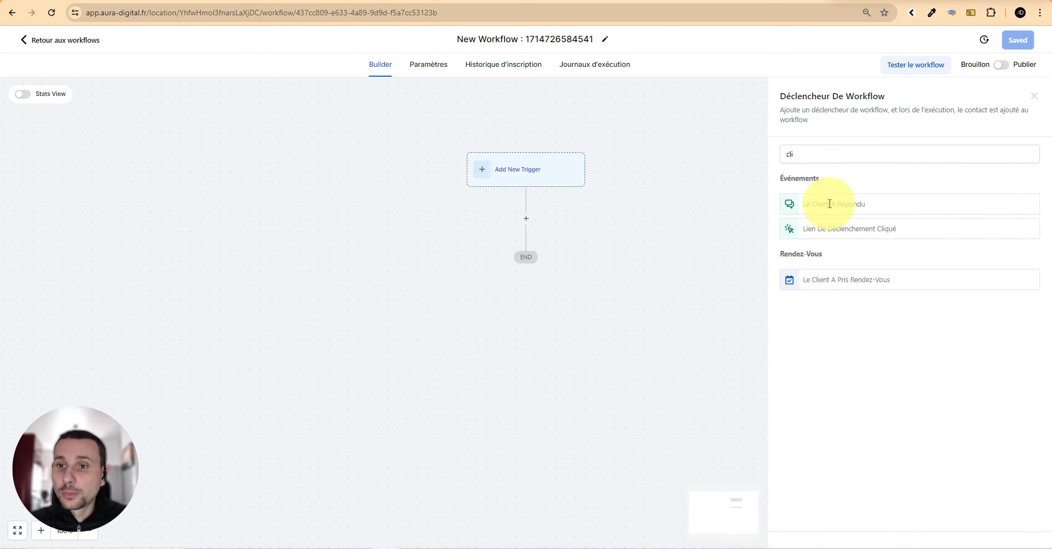
{"action": "left_click", "coordinate": [830, 204]}
Step: Filter the trigger on Reply channel = WhatsApp and save it
{"action": "left_click", "coordinate": [662, 249]}
{"action": "left_click", "coordinate": [679, 262]}
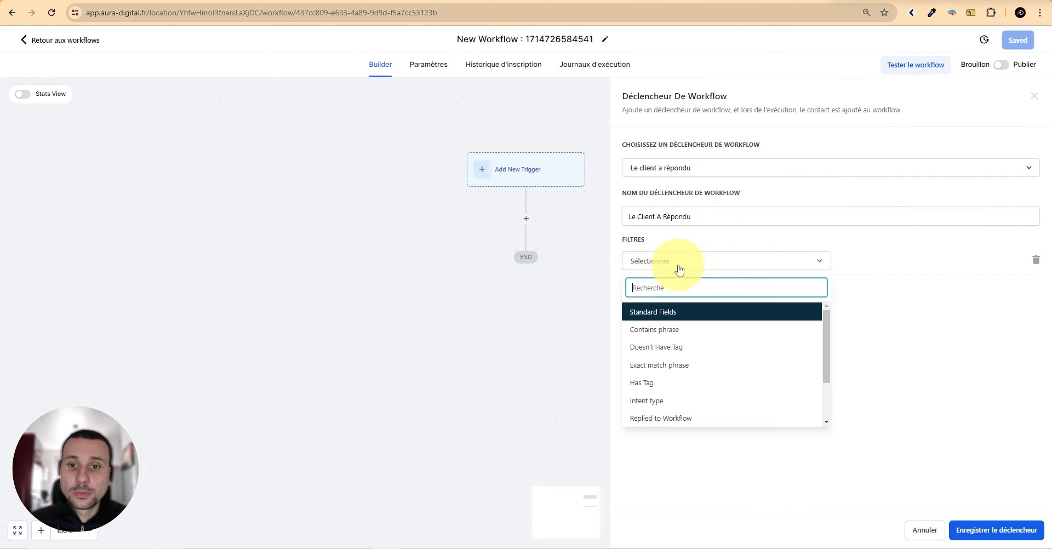
{"action": "scroll", "coordinate": [705, 334], "scroll_direction": "down", "scroll_amount": 2}
{"action": "scroll", "coordinate": [646, 384], "scroll_direction": "up", "scroll_amount": 2}
{"action": "scroll", "coordinate": [658, 389], "scroll_direction": "down", "scroll_amount": 3}
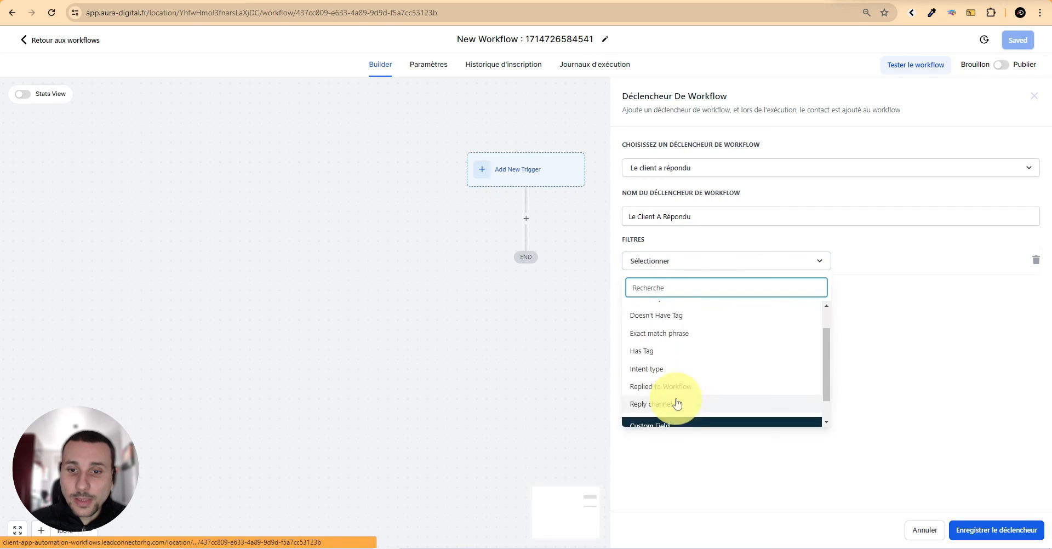
{"action": "left_click", "coordinate": [647, 377]}
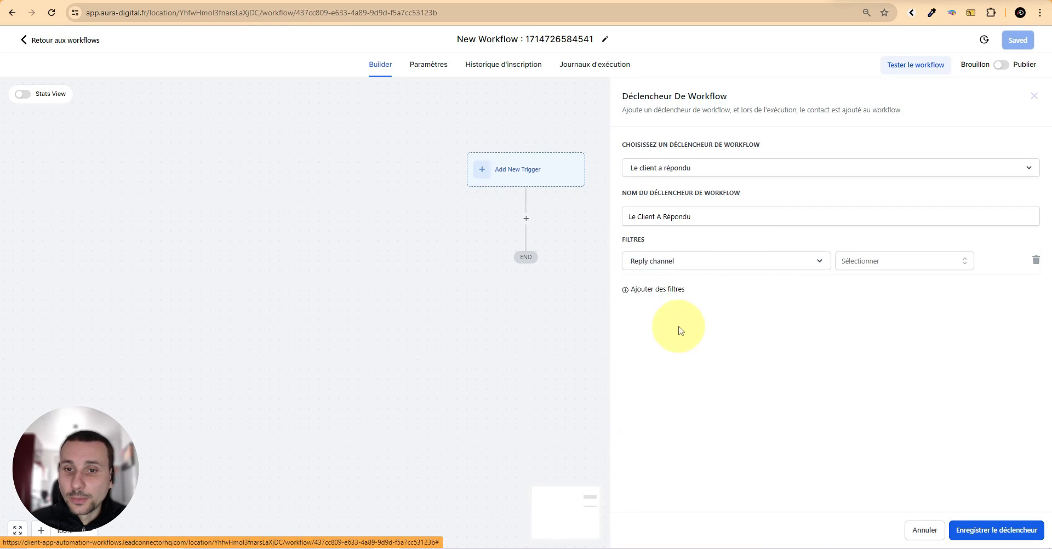
{"action": "left_click", "coordinate": [873, 268]}
{"action": "scroll", "coordinate": [879, 335], "scroll_direction": "down", "scroll_amount": 4}
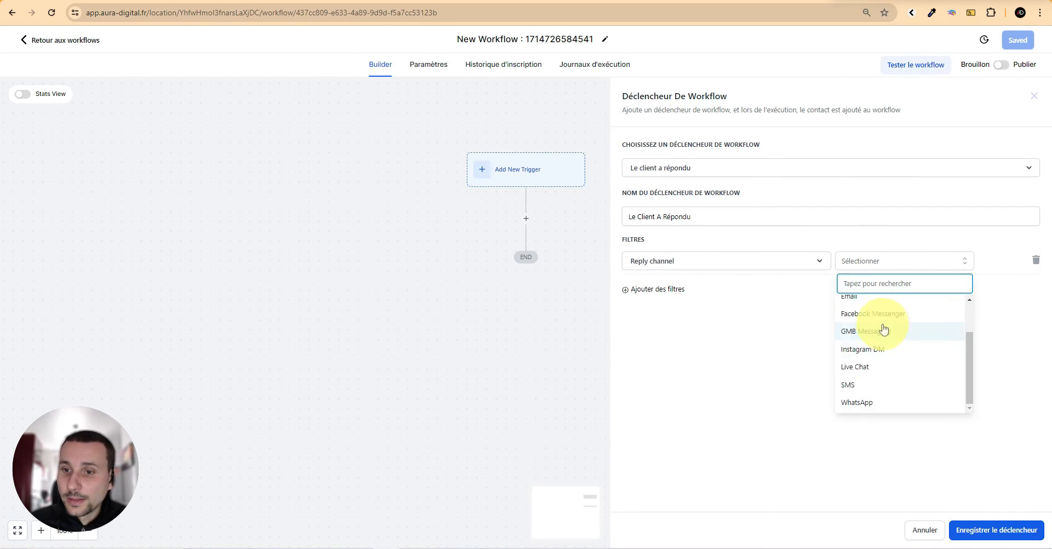
{"action": "left_click", "coordinate": [864, 405]}
{"action": "left_click", "coordinate": [996, 530]}
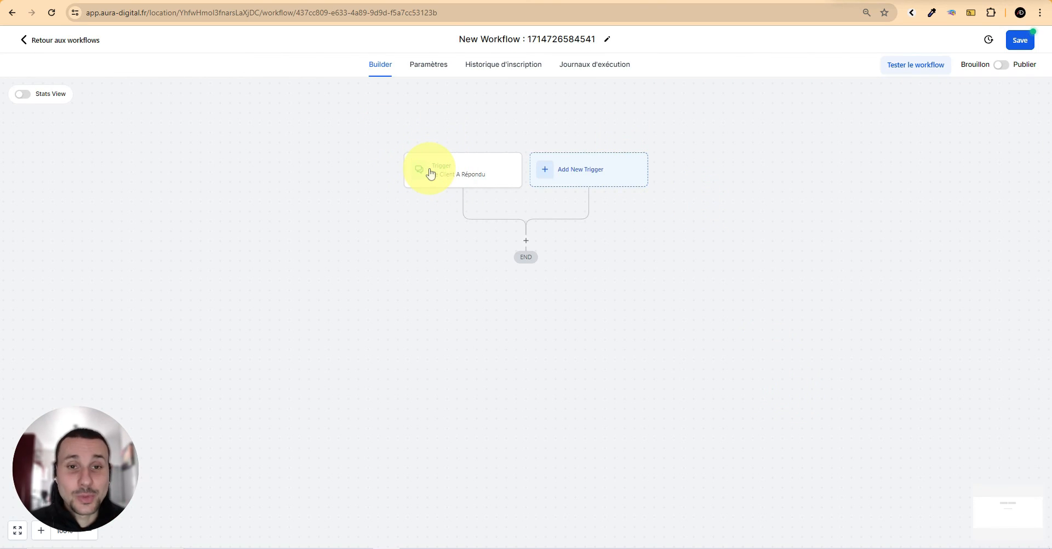
Step: Add a WhatsApp action after the trigger set to 'None - Manual Text'
{"action": "left_click", "coordinate": [526, 242]}
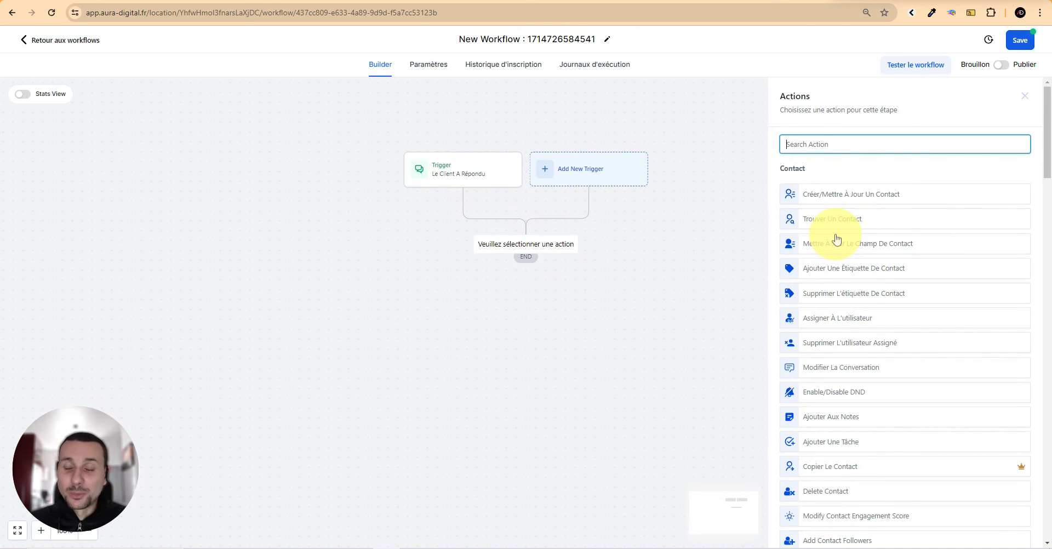
{"action": "scroll", "coordinate": [878, 239], "scroll_direction": "down", "scroll_amount": 1}
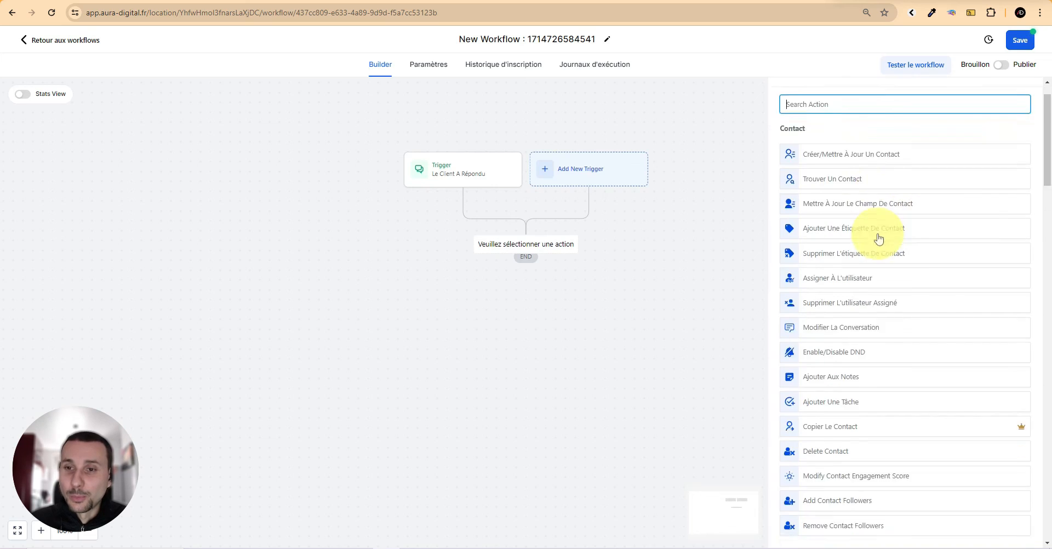
{"action": "scroll", "coordinate": [883, 219], "scroll_direction": "down", "scroll_amount": 4}
{"action": "scroll", "coordinate": [885, 200], "scroll_direction": "up", "scroll_amount": 5}
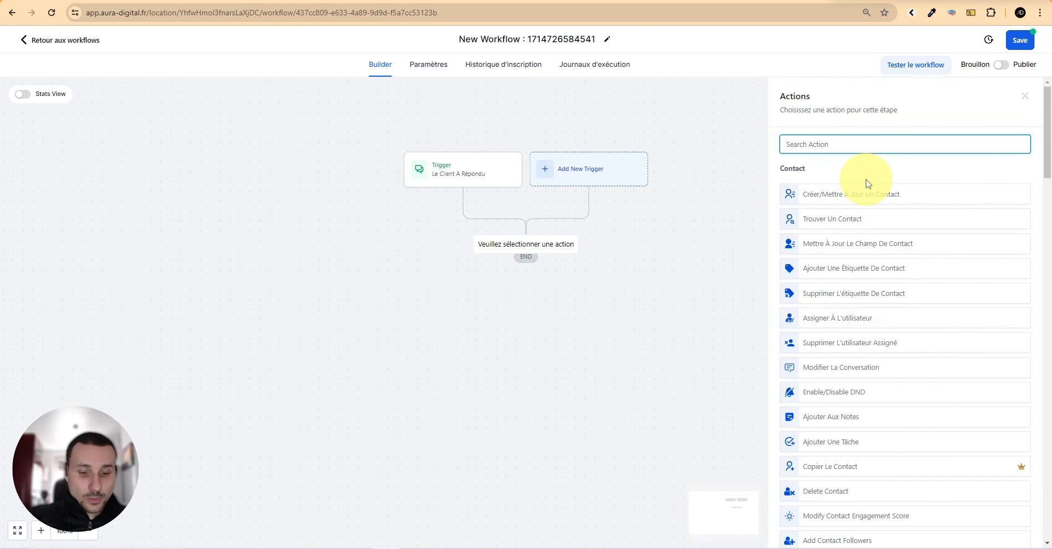
{"action": "type", "text": "wh"}
{"action": "left_click", "coordinate": [825, 187]}
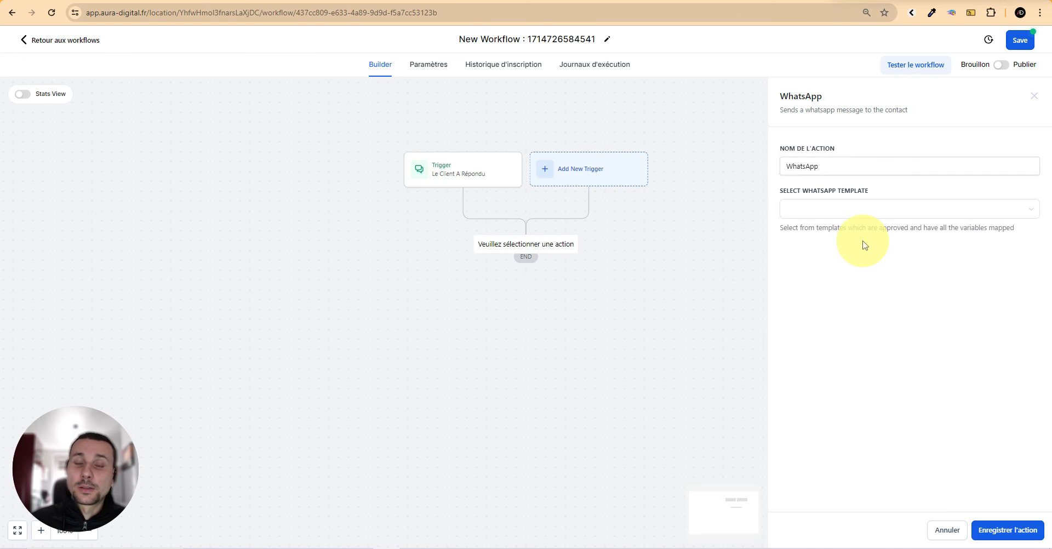
{"action": "left_click", "coordinate": [854, 213]}
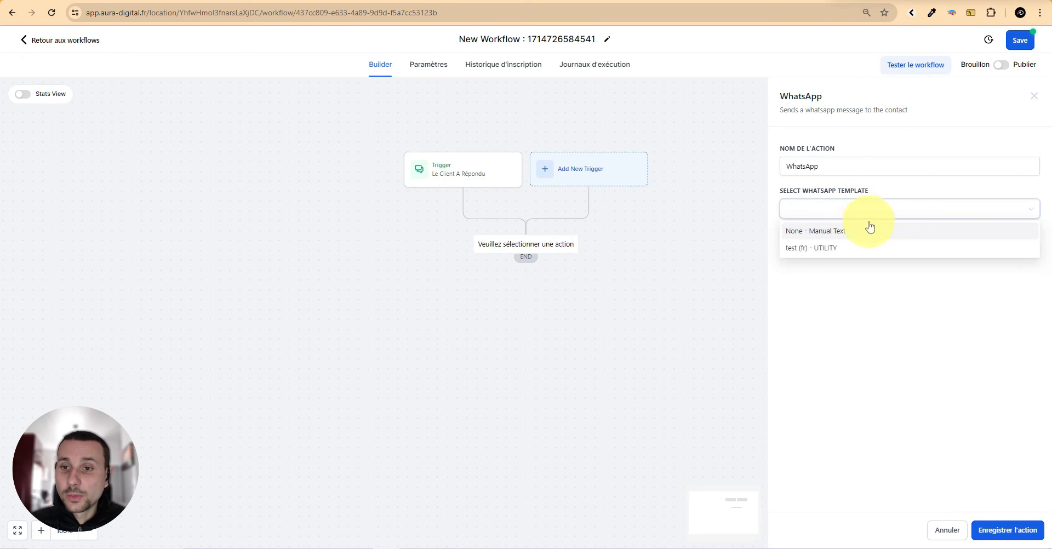
{"action": "left_click", "coordinate": [832, 236]}
Step: Write the message 'Merci pour votre message {{contact.first_name}}.' using the Contact > First Name tag
{"action": "left_click", "coordinate": [823, 295]}
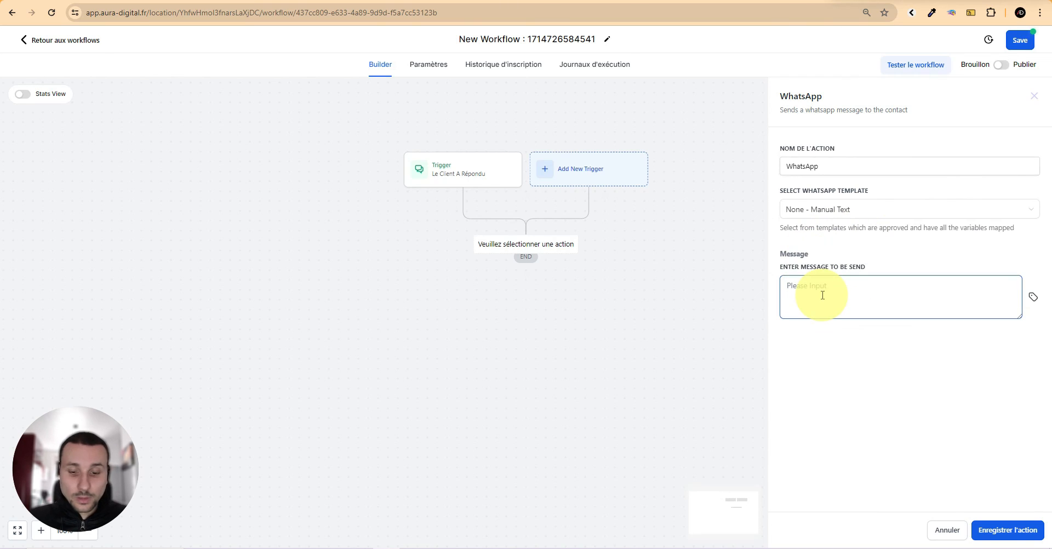
{"action": "type", "text": "Merci pour"}
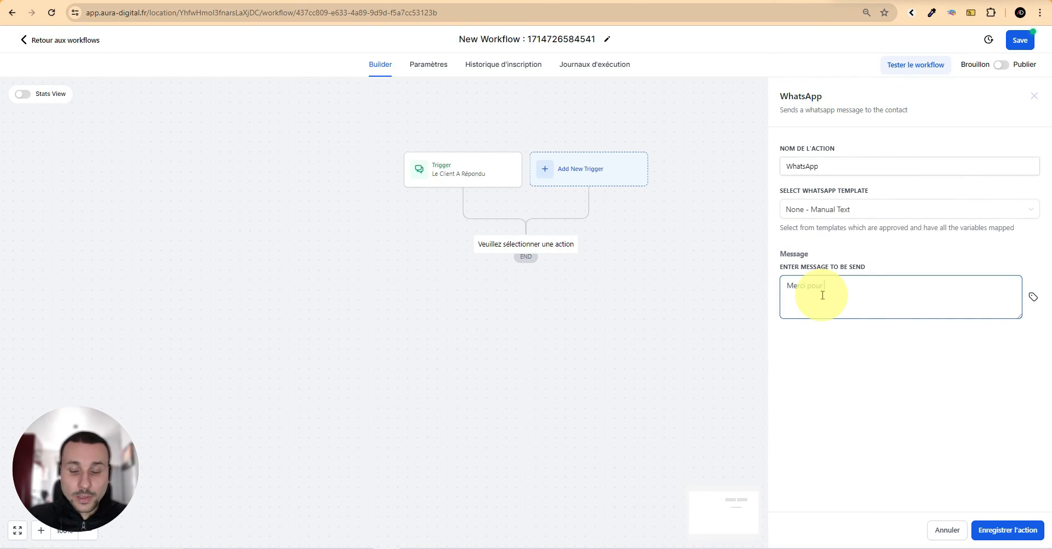
{"action": "type", "text": " votre message"}
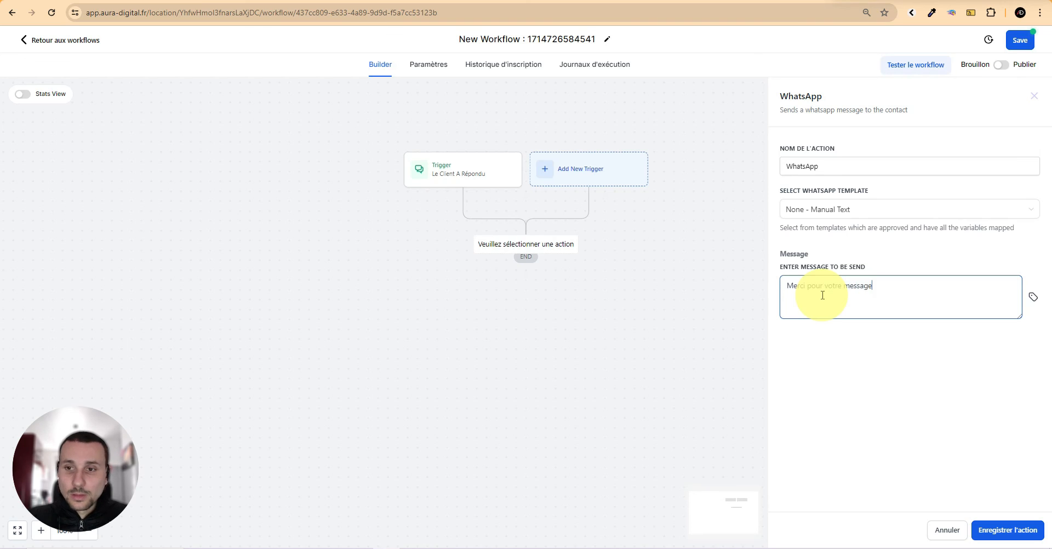
{"action": "left_click", "coordinate": [1032, 297]}
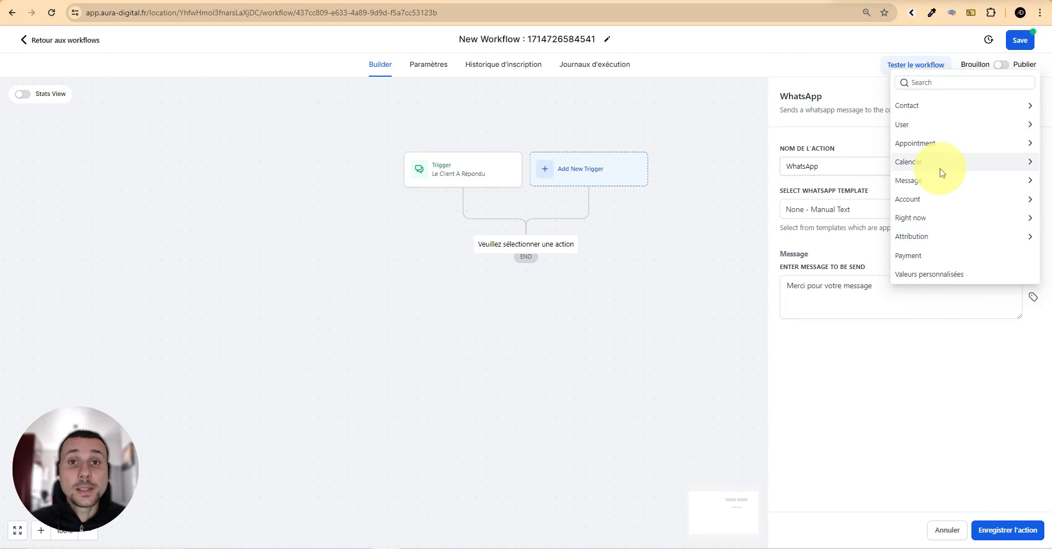
{"action": "left_click", "coordinate": [931, 107]}
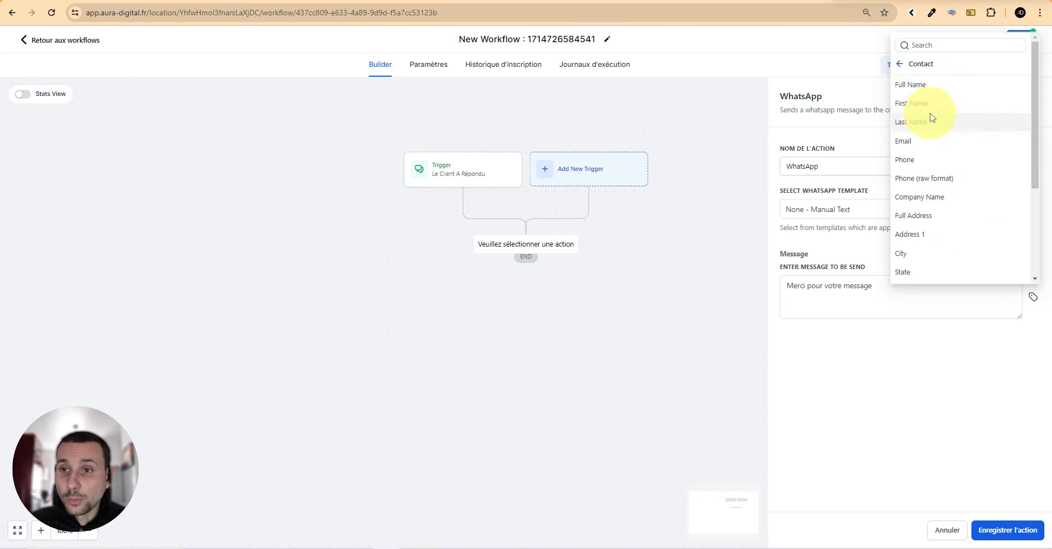
{"action": "left_click", "coordinate": [925, 104]}
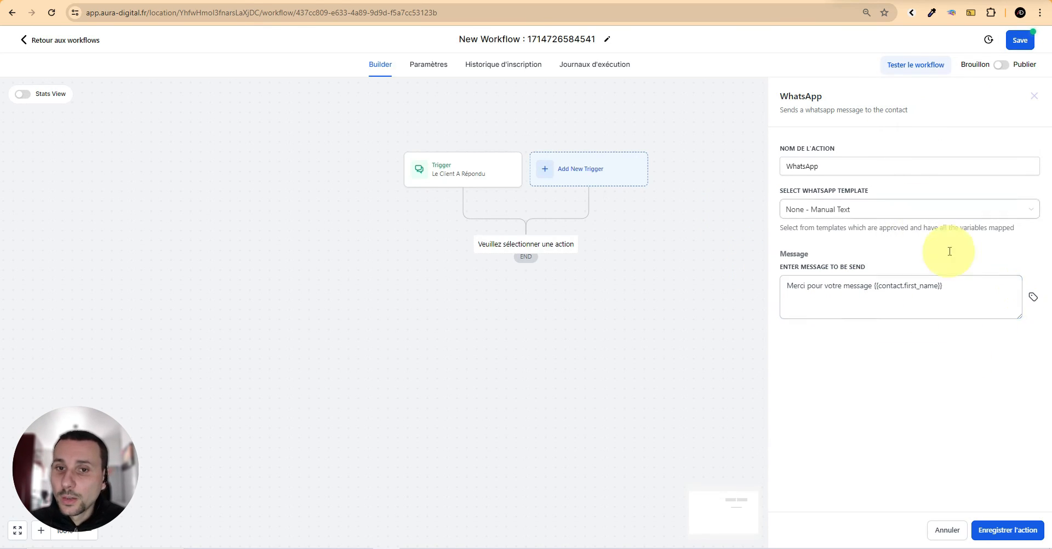
{"action": "left_click", "coordinate": [977, 292]}
{"action": "type", "text": "."}
{"action": "key", "text": "Return"}
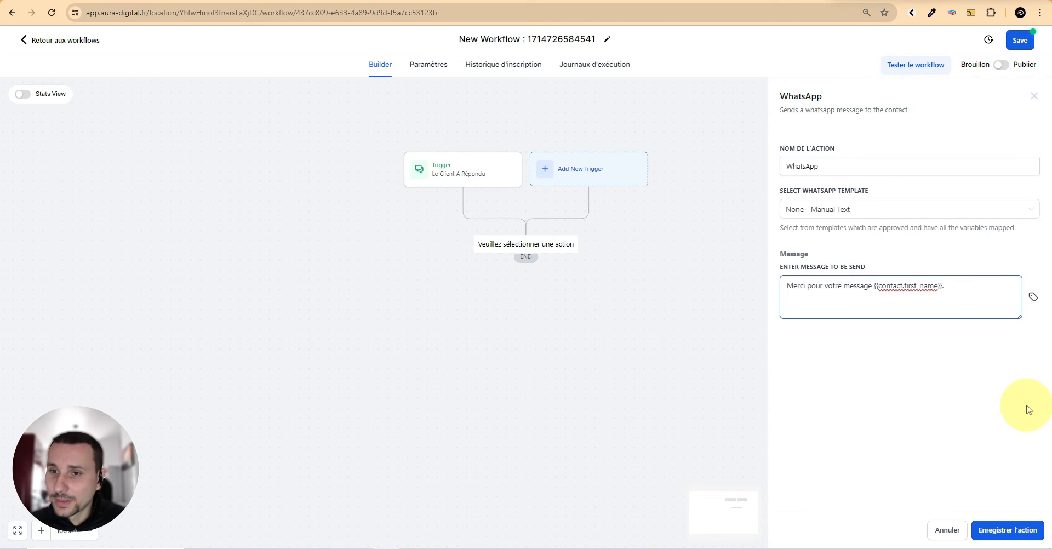
Step: Switch the WhatsApp action to the 'test (fr) - UTILITY' template
{"action": "left_click", "coordinate": [986, 211]}
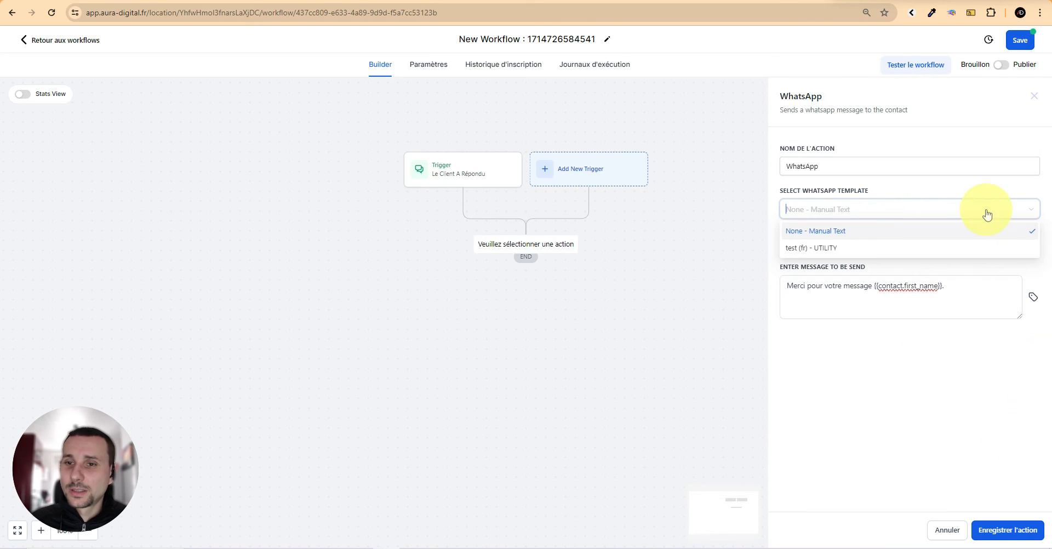
{"action": "left_click", "coordinate": [818, 251]}
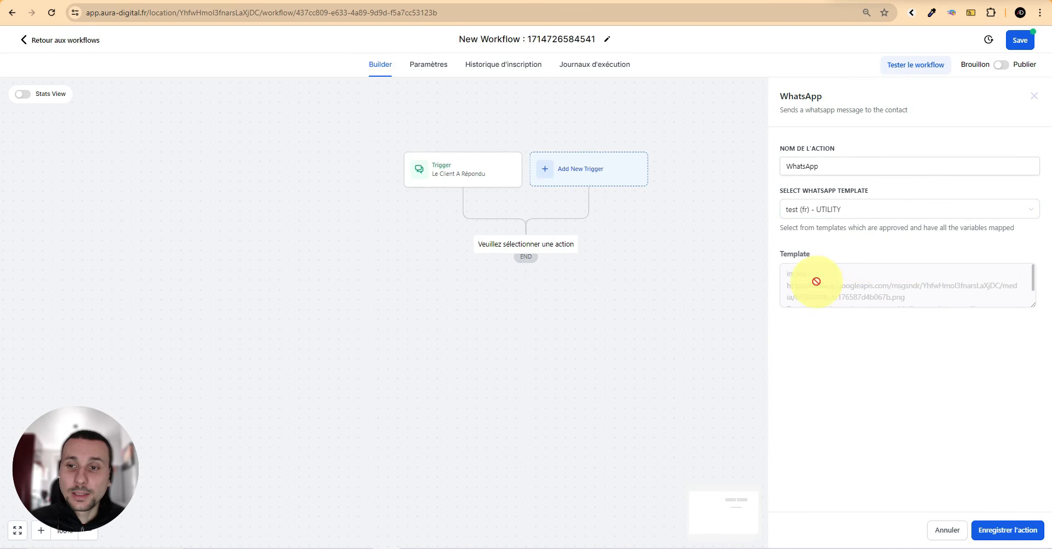